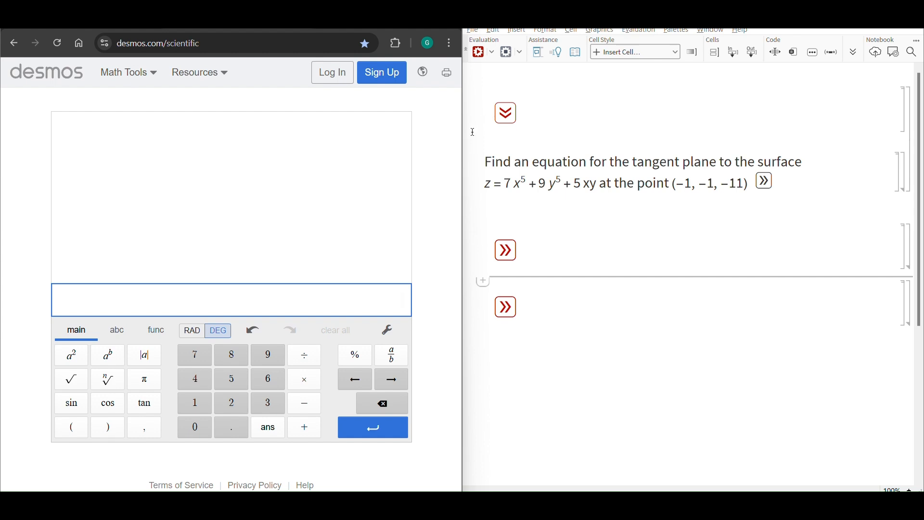
# Define the point's coordinates from the problem statement as x_0 = -1 and y_0 = -1 in the calculator
pyautogui.moveTo(492, 171); pyautogui.dragTo(735, 190)
pyautogui.click(700, 124)
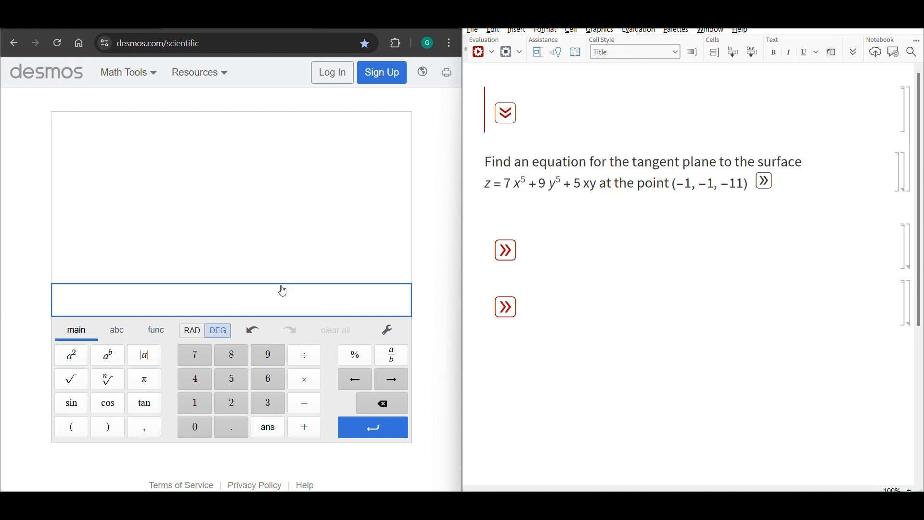
pyautogui.click(224, 300)
pyautogui.write('x0=-1')
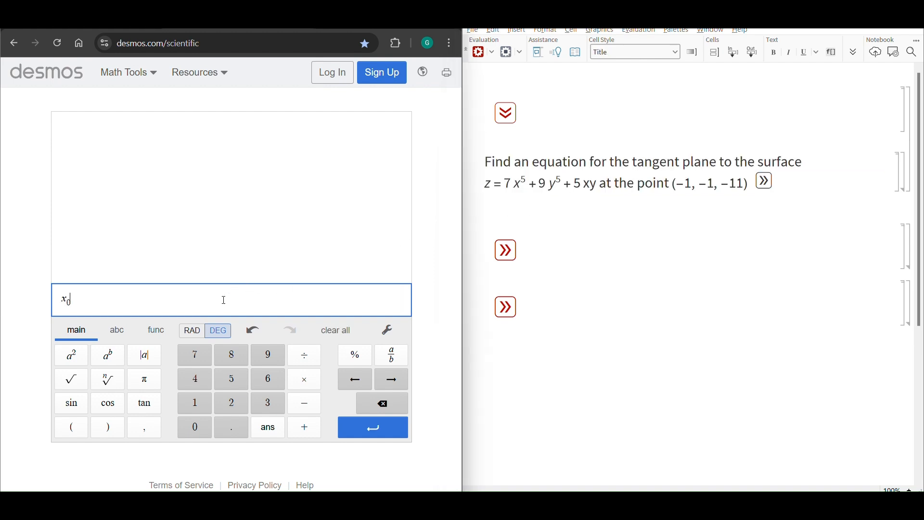
pyautogui.press('Return')
pyautogui.write('y0=-1')
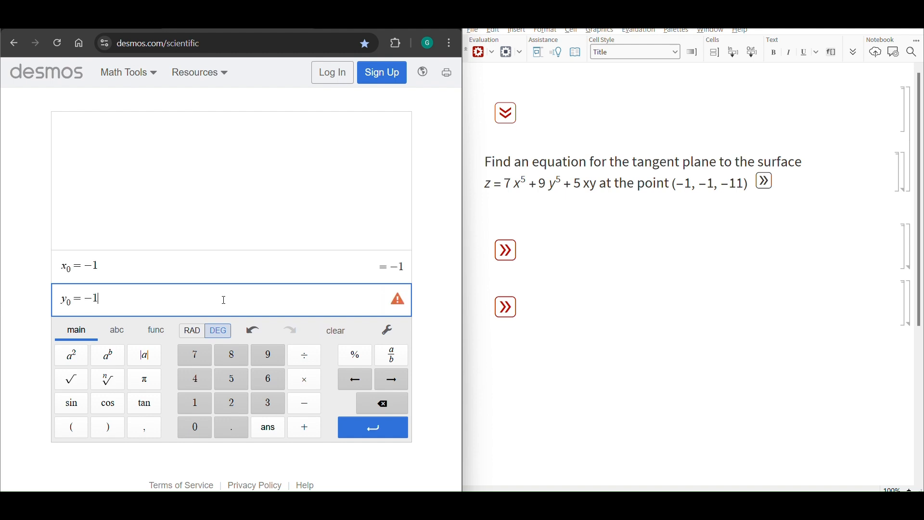
pyautogui.press('Return')
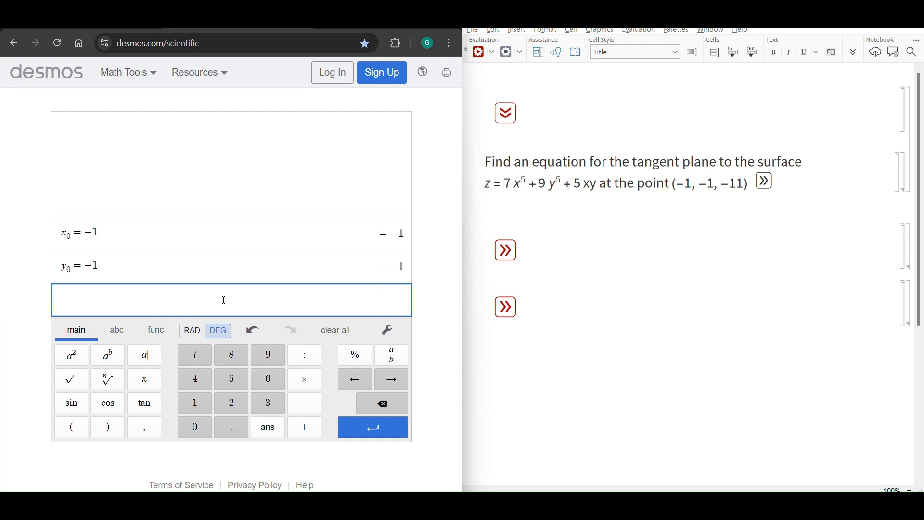
pyautogui.write('y')
pyautogui.press('BackSpace')
pyautogui.write('e')
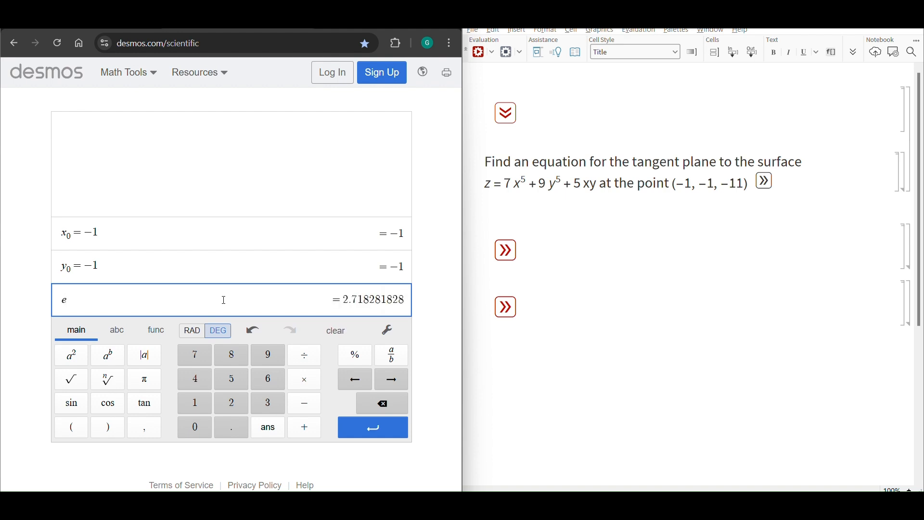
pyautogui.press('BackSpace')
pyautogui.write('y132465')
pyautogui.press('BackSpace')
pyautogui.press('BackSpace')
pyautogui.press('BackSpace')
pyautogui.press('BackSpace')
pyautogui.press('BackSpace')
pyautogui.press('BackSpace')
pyautogui.write('0')
pyautogui.press('BackSpace')
pyautogui.write('1')
pyautogui.press('BackSpace')
pyautogui.write('=3')
pyautogui.press('BackSpace')
pyautogui.press('BackSpace')
pyautogui.press('BackSpace')
pyautogui.press('BackSpace')
pyautogui.press('BackSpace')
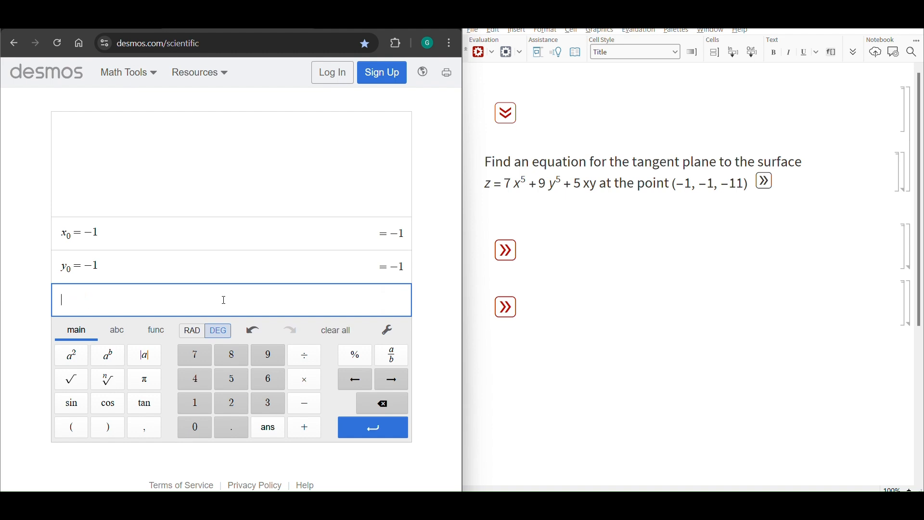
pyautogui.write('xa')
pyautogui.press('End')
pyautogui.press('BackSpace')
pyautogui.write('_a')
pyautogui.press('BackSpace')
pyautogui.press('BackSpace')
pyautogui.write('z_0=-11')
pyautogui.click(138, 299)
pyautogui.press('BackSpace')
pyautogui.press('BackSpace')
pyautogui.press('BackSpace')
pyautogui.press('BackSpace')
pyautogui.press('BackSpace')
pyautogui.press('BackSpace')
# Define the surface function f(x,y) = 7x^5 + 9y^5 + 5xy on its own line
pyautogui.write('f(x,y)=7x^5')
pyautogui.press('Right')
pyautogui.write('+9')
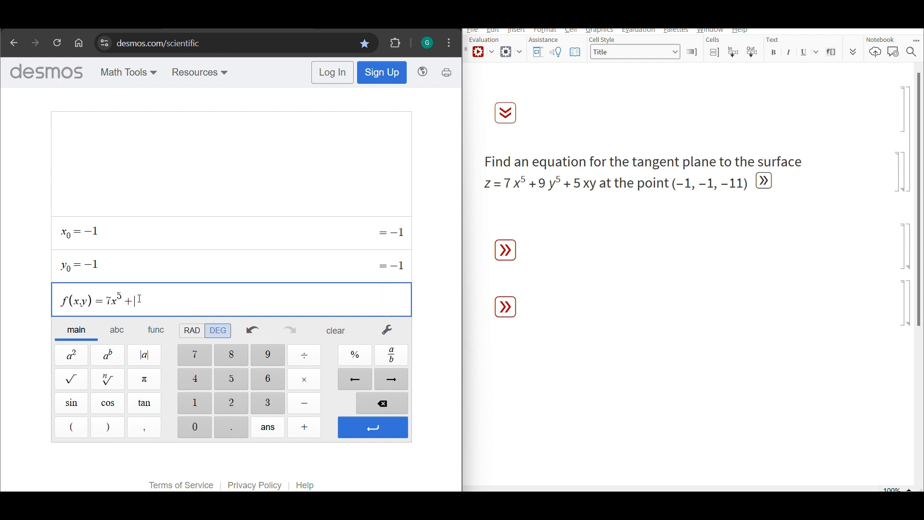
pyautogui.write('y^5')
pyautogui.press('BackSpace')
pyautogui.write('5+5xy')
pyautogui.press('Return')
# Define z_0 = f(x_0,y_0) to evaluate the surface at the given point
pyautogui.write('z_0')
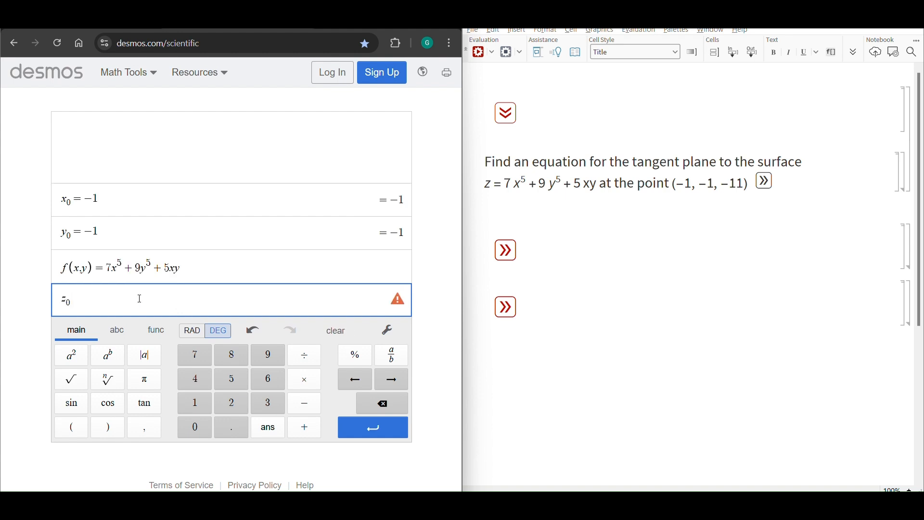
pyautogui.write('=f(x_0,y_0)')
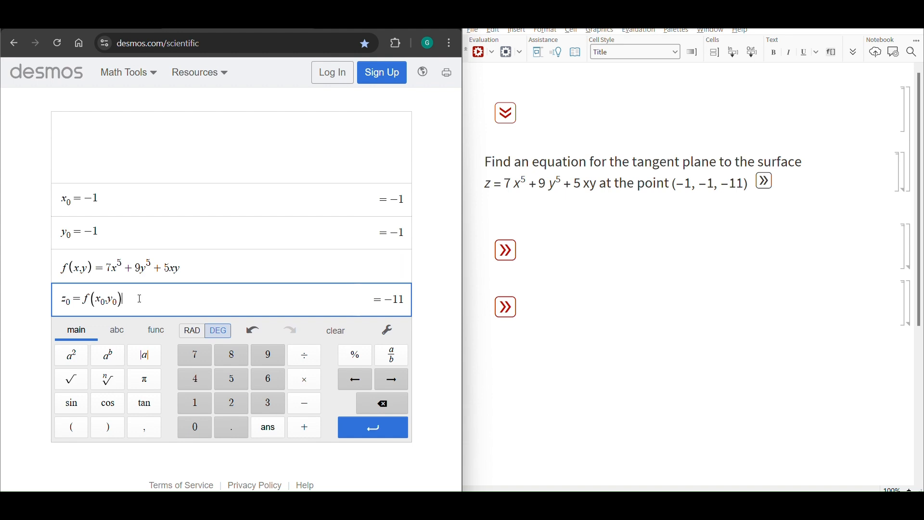
pyautogui.press('Return')
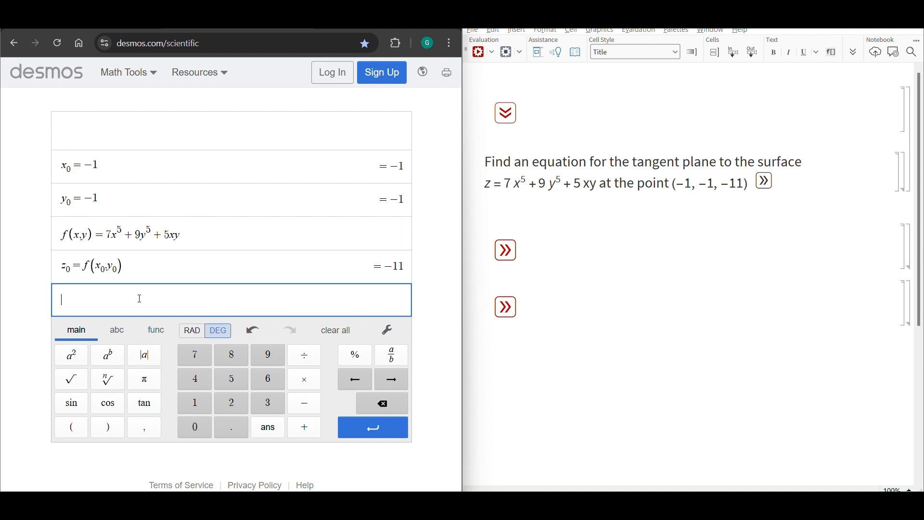
# Define the partial derivative with respect to x as f_1(x,y) = 35x^4 + 5y
pyautogui.write('f_x')
pyautogui.press('BackSpace')
pyautogui.write('1=35x^4')
pyautogui.press('Right')
pyautogui.write('+5')
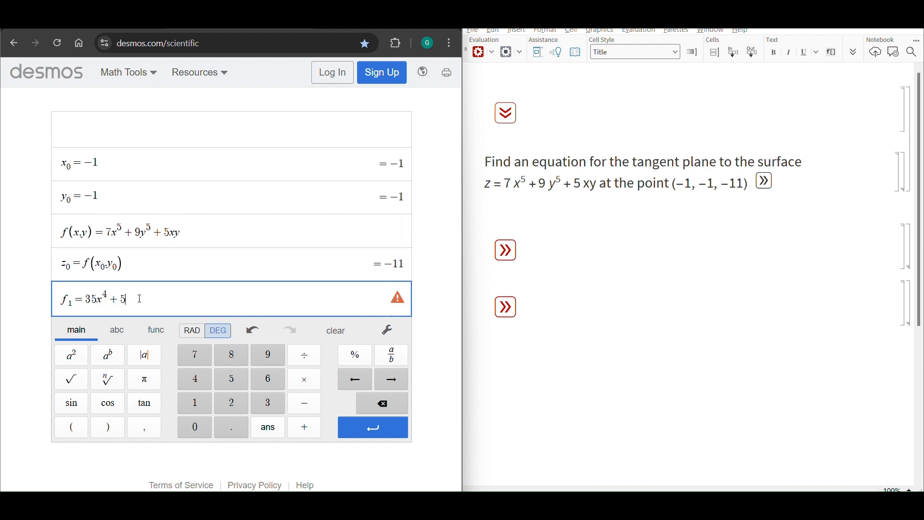
pyautogui.write('y')
pyautogui.press('Left')
pyautogui.press('Left')
pyautogui.press('Left')
pyautogui.write('(x,y)')
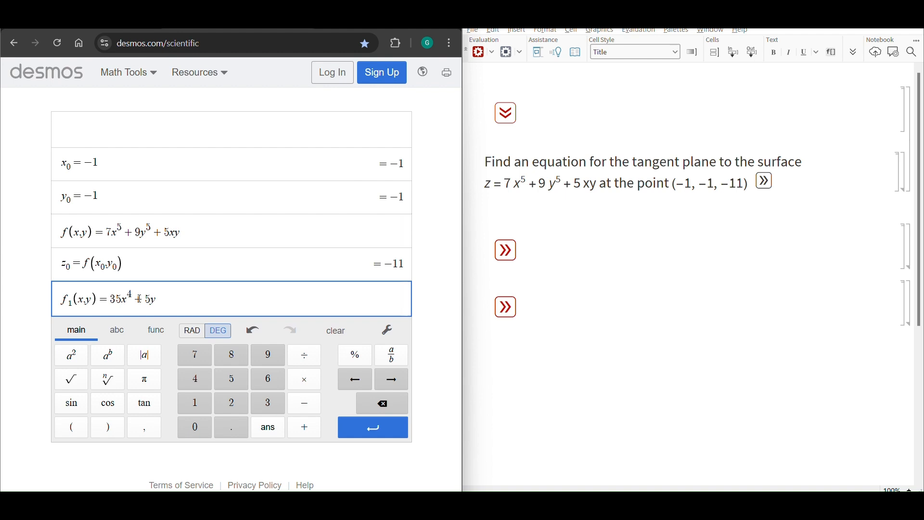
pyautogui.press('Right')
pyautogui.press('Right')
pyautogui.press('Right')
pyautogui.press('Right')
pyautogui.press('Right')
pyautogui.press('Left')
pyautogui.press('Left')
pyautogui.press('Right')
pyautogui.press('Right')
pyautogui.press('Right')
pyautogui.press('Right')
pyautogui.press('Return')
# Define f_x = f_1(x_0,y_0) to evaluate the x partial derivative at the point
pyautogui.write('f_')
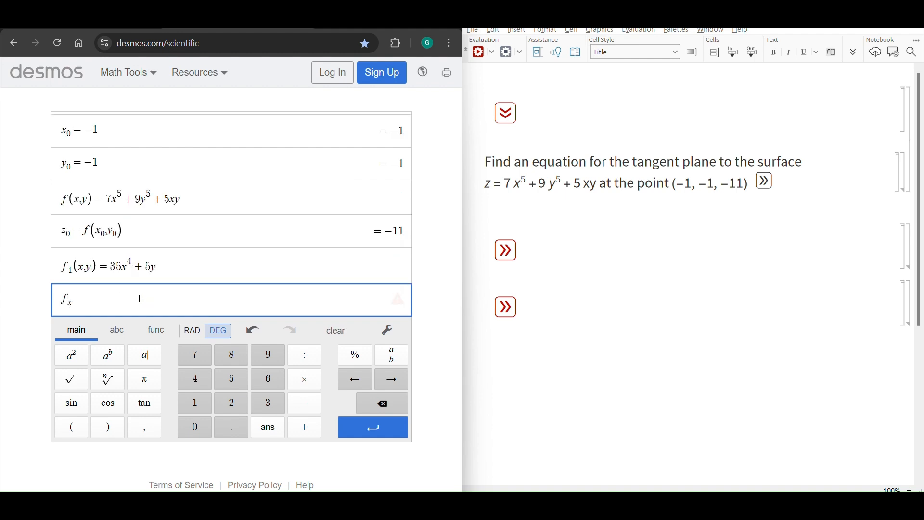
pyautogui.write('x')
pyautogui.press('Right')
pyautogui.write('=f(x0,y')
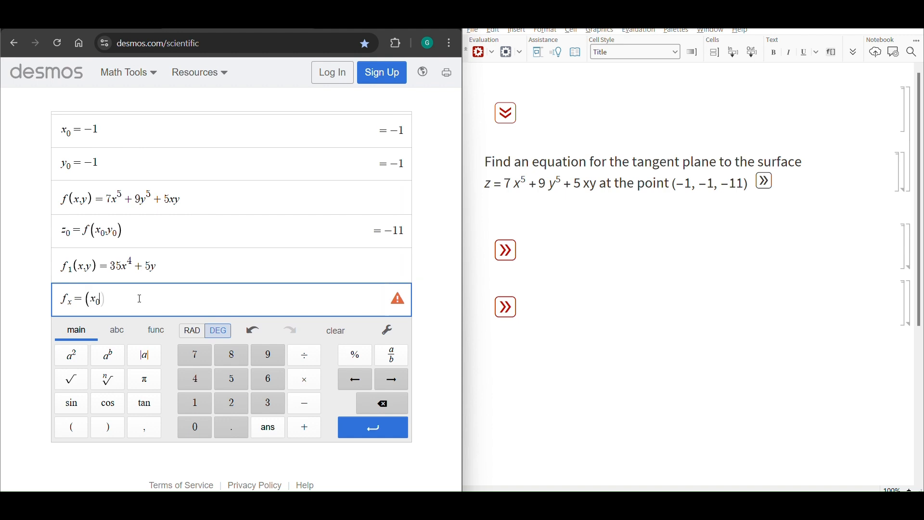
pyautogui.write('0')
pyautogui.press('Left')
pyautogui.press('Left')
pyautogui.press('Left')
pyautogui.press('Left')
pyautogui.press('Left')
pyautogui.press('Left')
pyautogui.press('Left')
pyautogui.press('Left')
pyautogui.write('f_1')
pyautogui.press('Right')
pyautogui.press('Right')
pyautogui.press('Right')
pyautogui.press('Right')
pyautogui.press('Right')
pyautogui.press('Right')
pyautogui.press('Right')
pyautogui.press('Right')
pyautogui.press('Right')
pyautogui.press('Return')
# Define the partial derivative with respect to y as f_2(x,y) = 45y^4 + 5x
pyautogui.write('f_y')
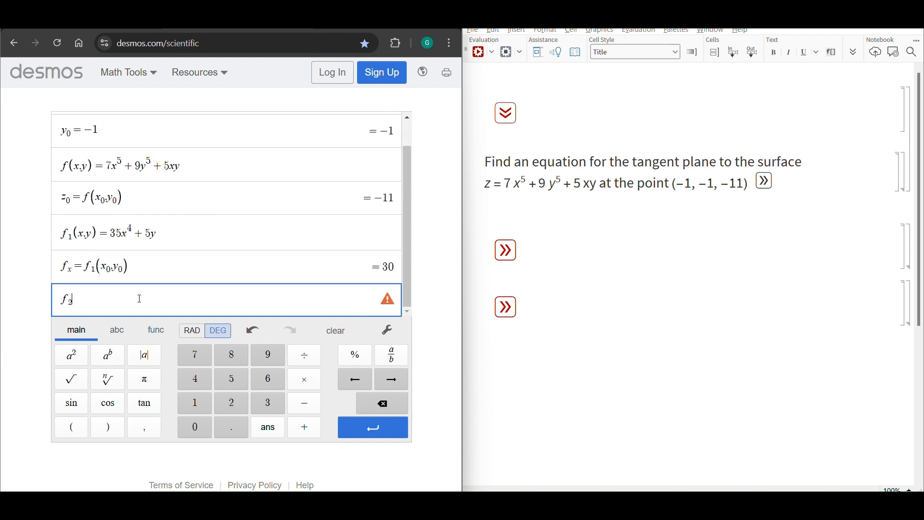
pyautogui.press('Right')
pyautogui.write('(x,y)=45y^4+5x')
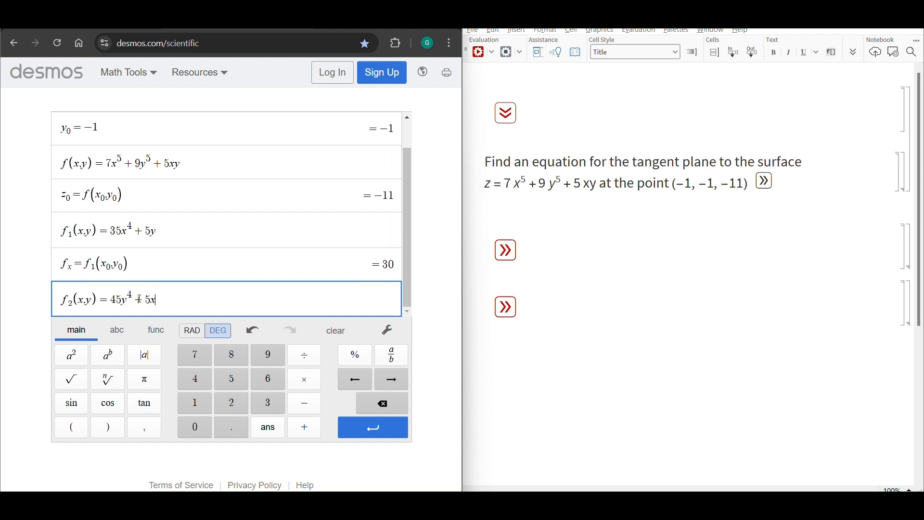
pyautogui.press('Return')
# Define f_y = f_2(x_0,y_0) to evaluate the y partial derivative at the point
pyautogui.write('f_y')
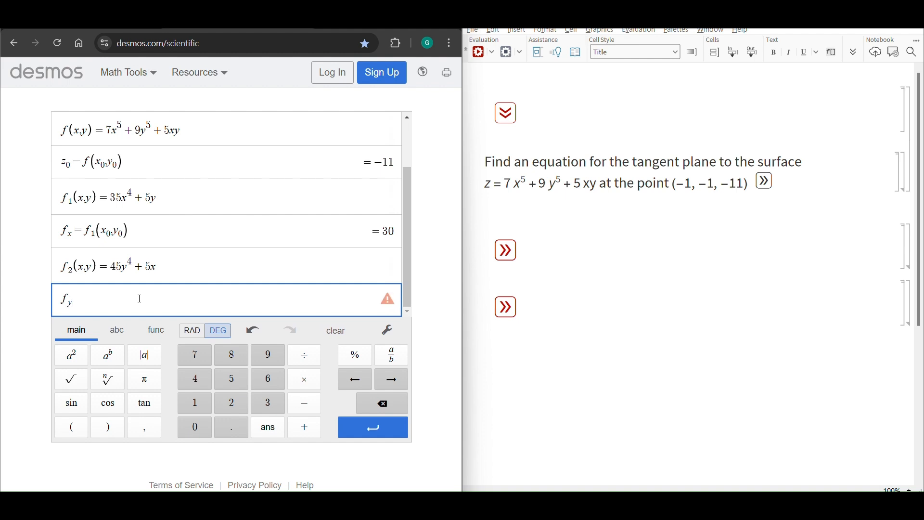
pyautogui.write('(x_0,y_0')
pyautogui.press('Left')
pyautogui.press('Left')
pyautogui.press('Left')
pyautogui.press('Left')
pyautogui.press('Left')
pyautogui.press('Left')
pyautogui.write('=f_2')
pyautogui.press('Right')
pyautogui.press('Right')
pyautogui.press('Right')
pyautogui.press('Right')
pyautogui.press('Right')
pyautogui.press('Right')
pyautogui.press('Right')
pyautogui.press('Return')
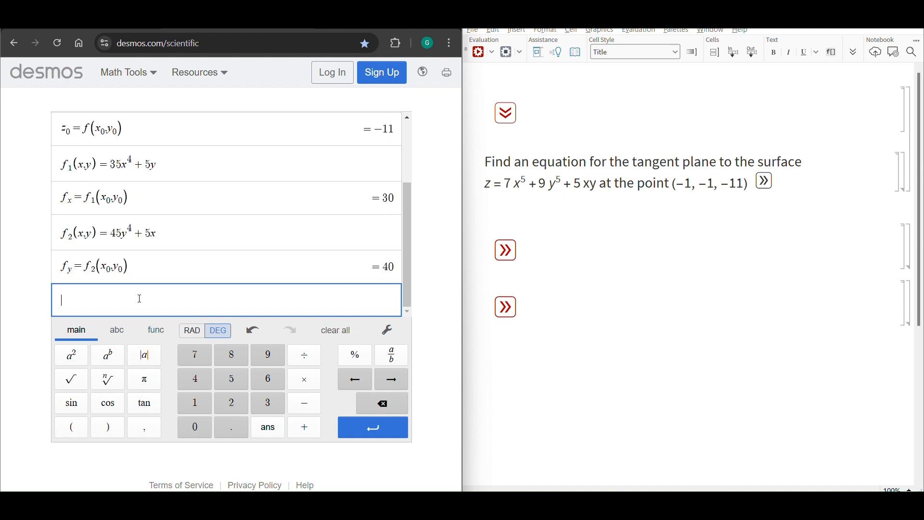
# Write the tangent plane in point form as z = -11 + 30(x+1) + 40(y+1), using the computed z_0, f_x and f_y
pyautogui.scroll(2, 135, 216)
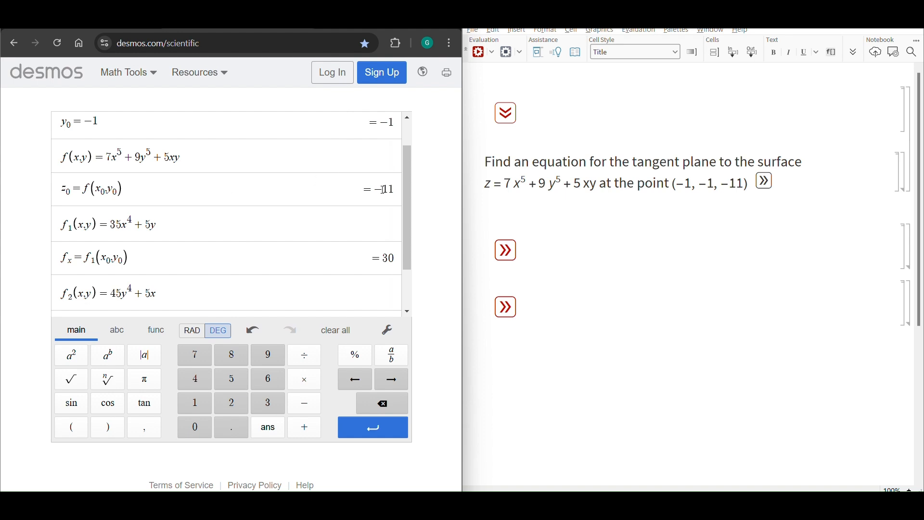
pyautogui.moveTo(383, 190); pyautogui.dragTo(399, 193)
pyautogui.scroll(-2, 356, 199)
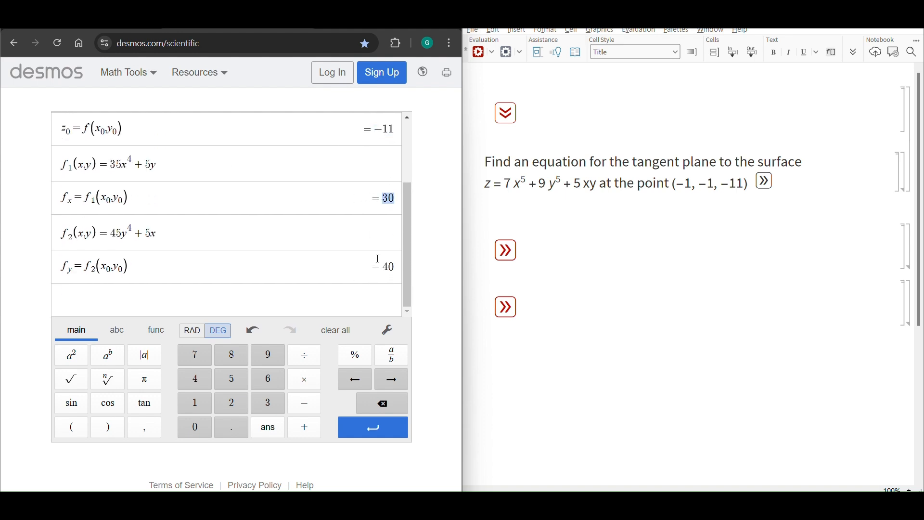
pyautogui.moveTo(379, 265); pyautogui.dragTo(403, 264)
pyautogui.click(316, 297)
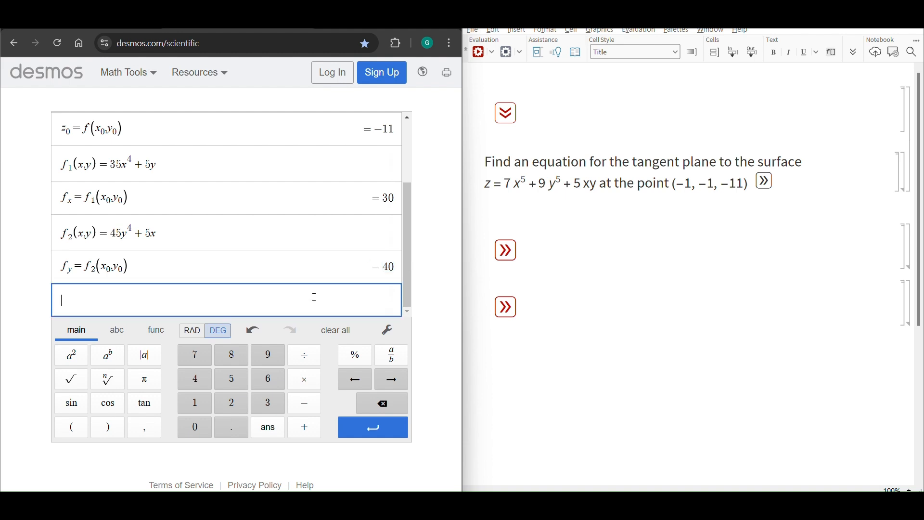
pyautogui.write('z=-11+30(x-(-10')
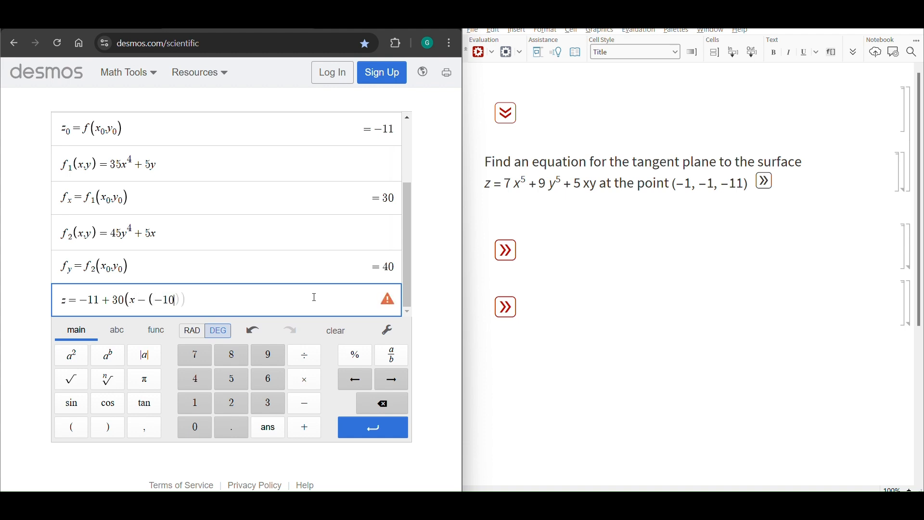
pyautogui.press('BackSpace')
pyautogui.press('BackSpace')
pyautogui.press('BackSpace')
pyautogui.press('BackSpace')
pyautogui.write('+1)')
pyautogui.write('+40(y--')
pyautogui.press('BackSpace')
pyautogui.press('BackSpace')
pyautogui.write('+1)')
pyautogui.moveTo(315, 297); pyautogui.dragTo(83, 308)
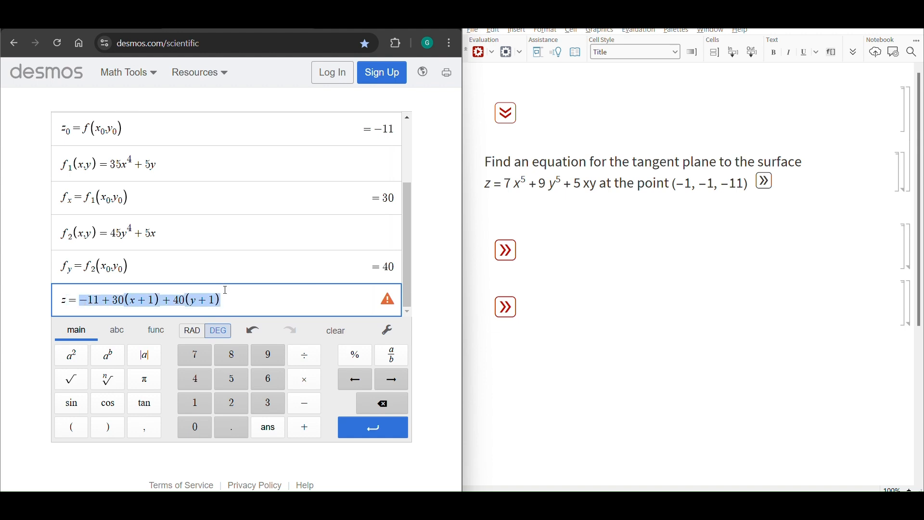
pyautogui.click(118, 301)
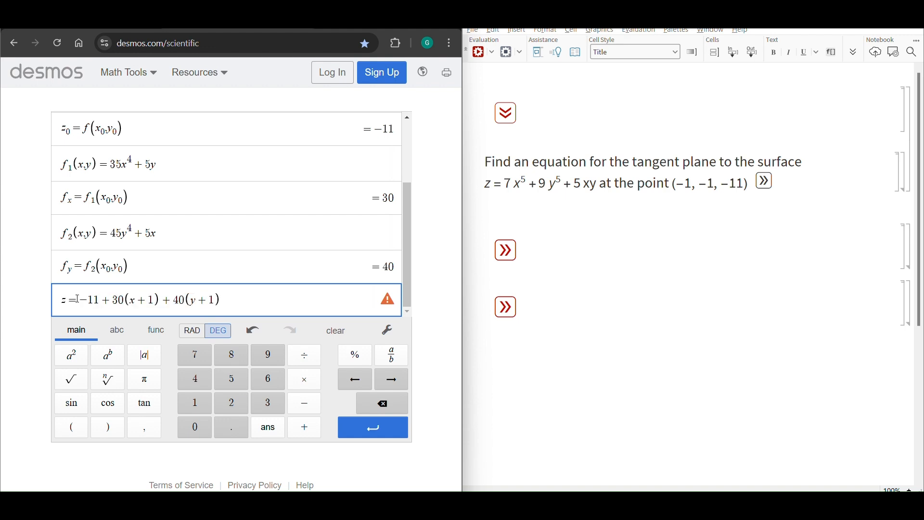
pyautogui.moveTo(77, 300); pyautogui.dragTo(217, 299)
# Replace the point-form equation with the constant term definition C = z_0 - f_x x_0 - f_y y_0
pyautogui.moveTo(265, 297); pyautogui.dragTo(60, 299)
pyautogui.write('C')
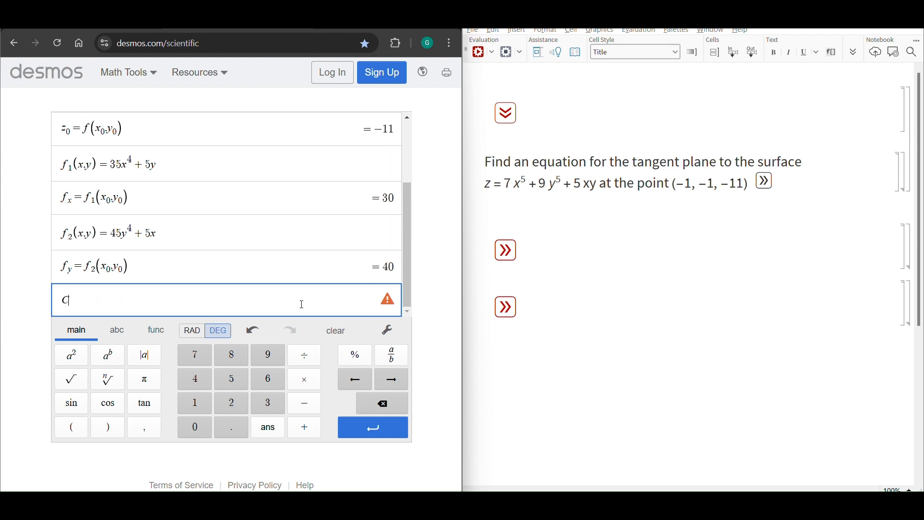
pyautogui.write('=z0-')
pyautogui.write('_x')
pyautogui.press('Right')
pyautogui.write('x_0-f_y')
pyautogui.write('y_0')
# Examine the terms in the expression for C and the x_0 and y_0 definitions they use
pyautogui.moveTo(62, 300); pyautogui.dragTo(153, 302)
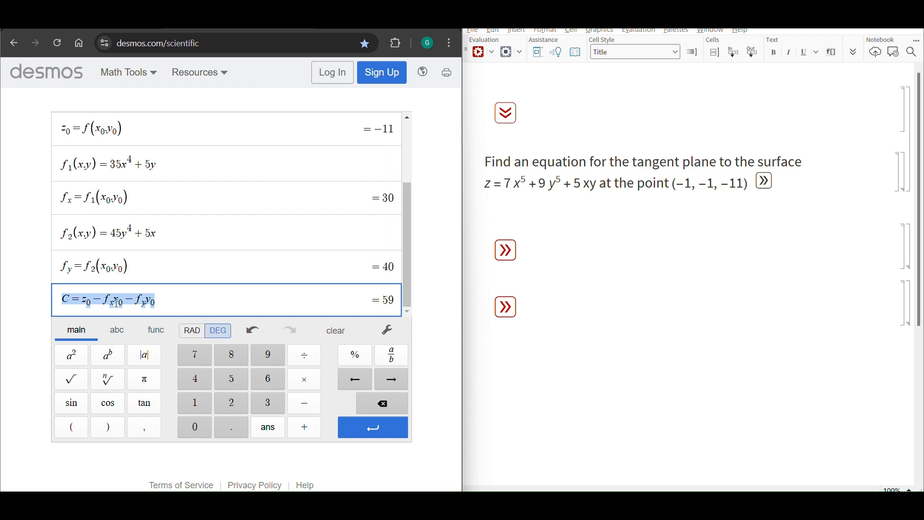
pyautogui.moveTo(103, 299); pyautogui.dragTo(152, 304)
pyautogui.click(95, 299)
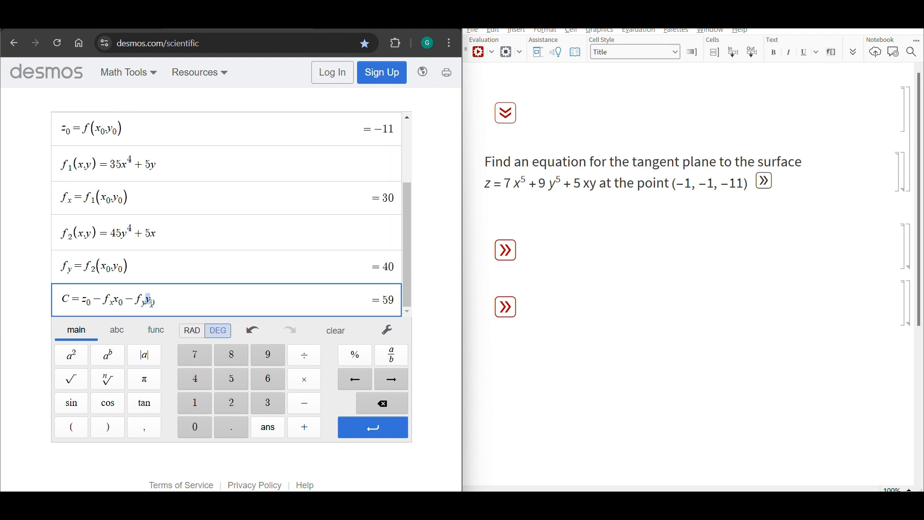
pyautogui.scroll(3, 111, 144)
pyautogui.click(97, 129)
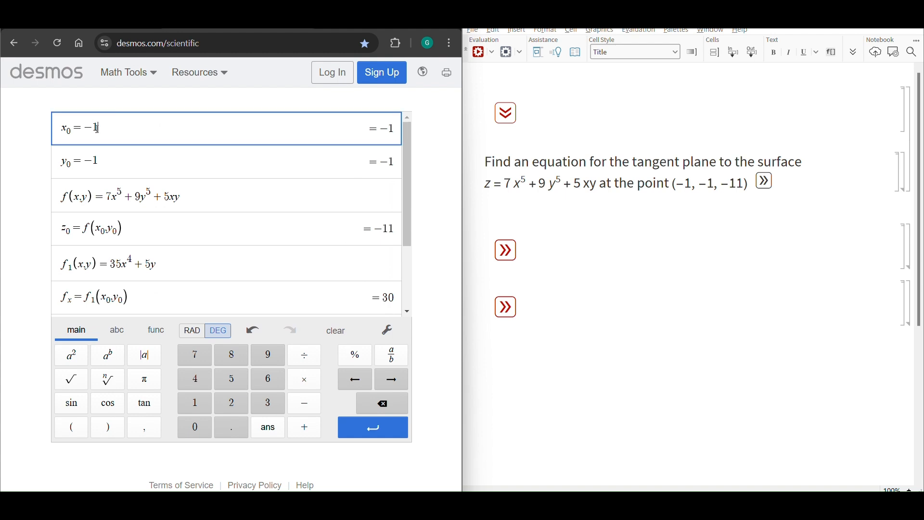
pyautogui.moveTo(97, 128); pyautogui.dragTo(73, 128)
pyautogui.moveTo(98, 162); pyautogui.dragTo(69, 162)
pyautogui.moveTo(99, 128); pyautogui.dragTo(73, 129)
pyautogui.scroll(-3, 113, 159)
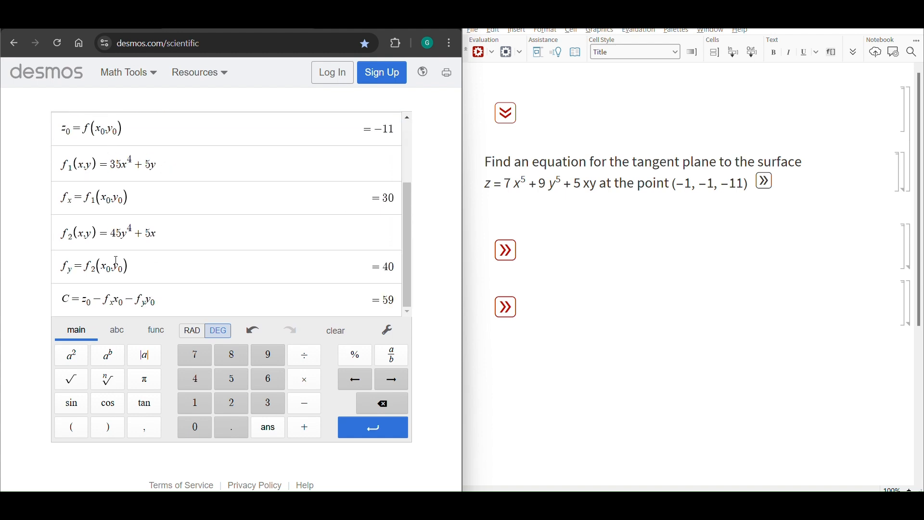
pyautogui.moveTo(91, 299); pyautogui.dragTo(166, 305)
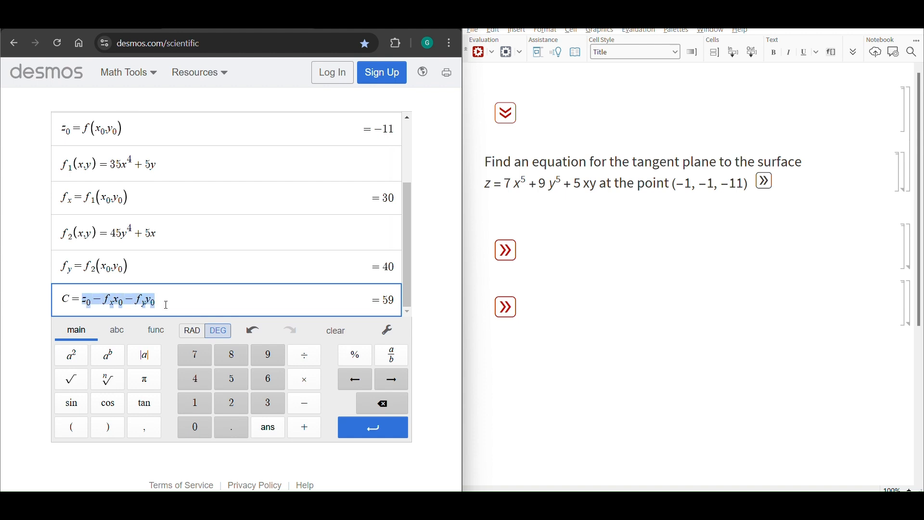
pyautogui.click(116, 299)
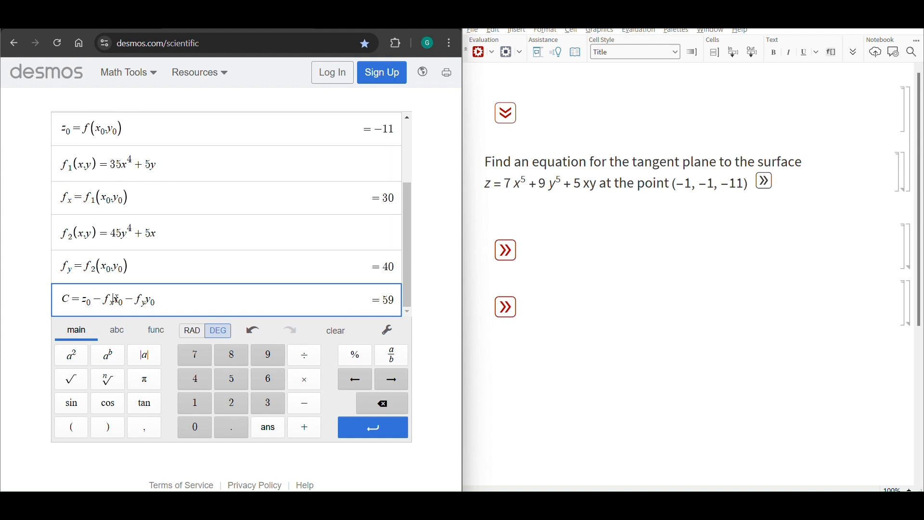
pyautogui.moveTo(116, 300); pyautogui.dragTo(121, 299)
pyautogui.click(183, 303)
# Define the tangent plane as z(x,y) = 59 + 30x + 40y and expand the answer to the problem in the notebook
pyautogui.press('Return')
pyautogui.write('z=')
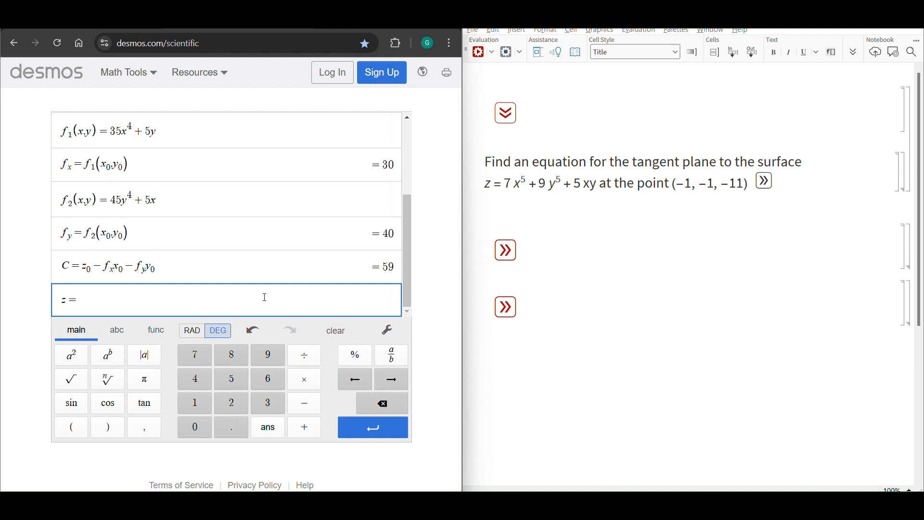
pyautogui.write('59+30x+40y')
pyautogui.moveTo(186, 300); pyautogui.dragTo(67, 298)
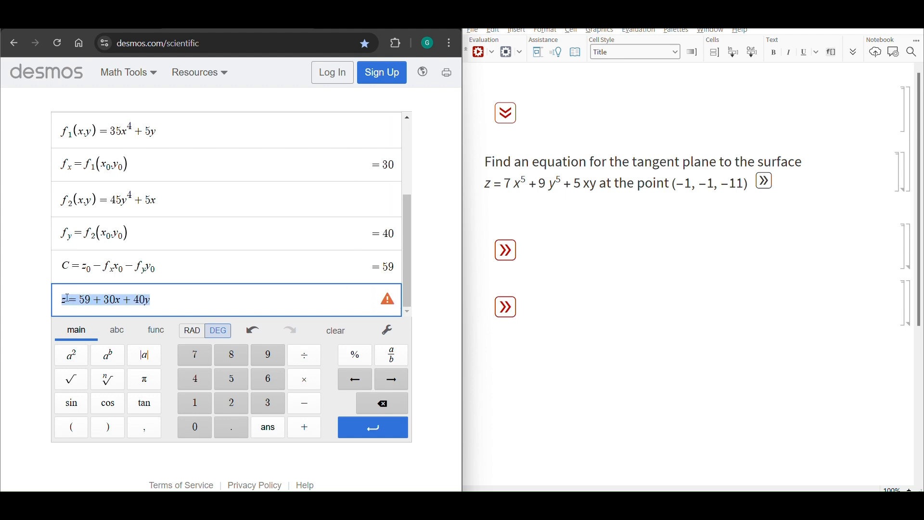
pyautogui.click(67, 298)
pyautogui.write('(x,y)')
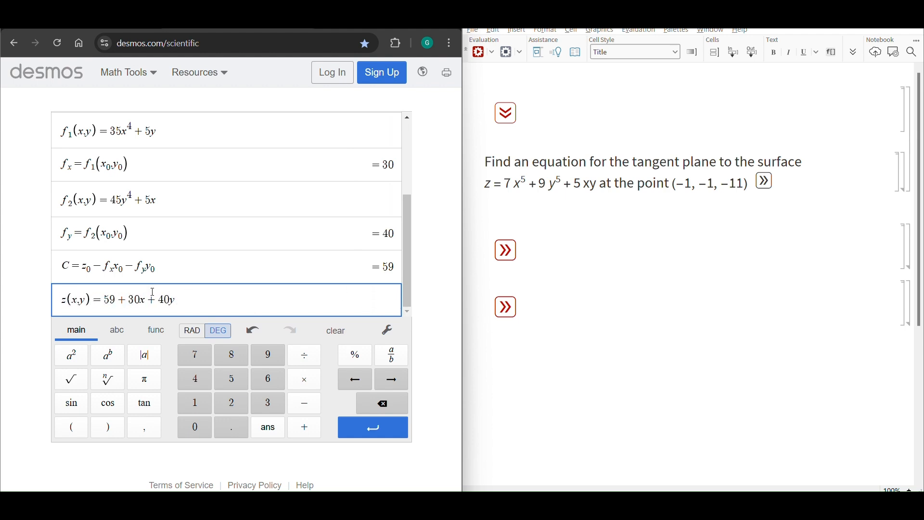
pyautogui.click(765, 181)
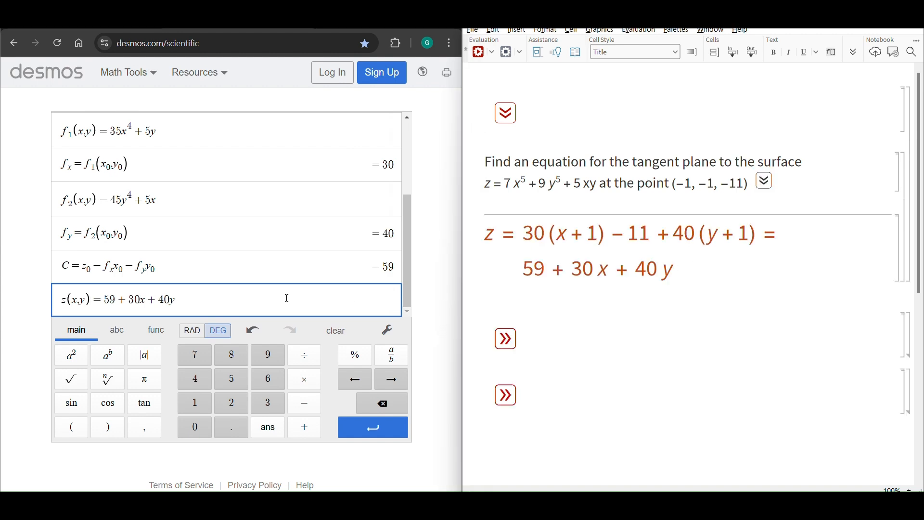
# Delete the tangent plane definition z(x,y) = 59 + 30x + 40y from the calculator's expression list
pyautogui.moveTo(284, 298); pyautogui.dragTo(66, 298)
pyautogui.press('BackSpace')
pyautogui.press('BackSpace')
pyautogui.press('BackSpace')
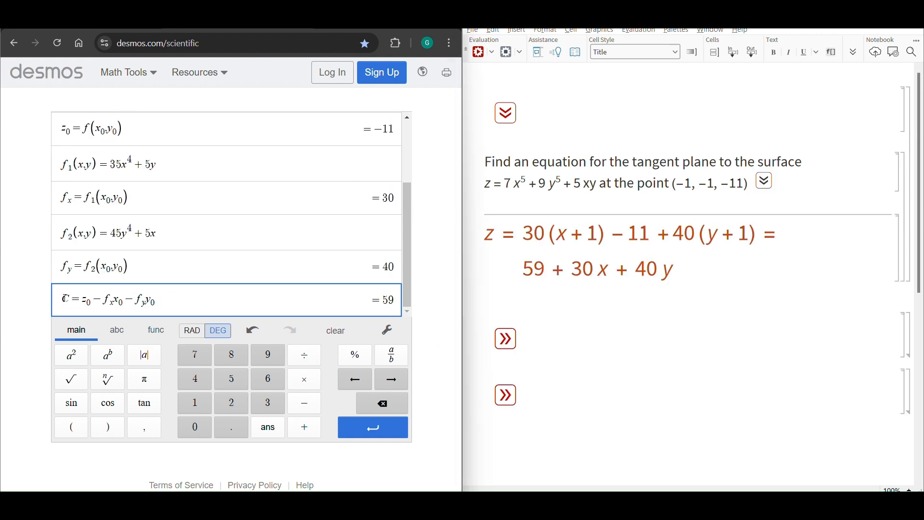
# Collapse the tangent plane problem in the notebook and expand the linearization problem for f(x,y) = x√y at (-1, 16)
pyautogui.scroll(2, 240, 246)
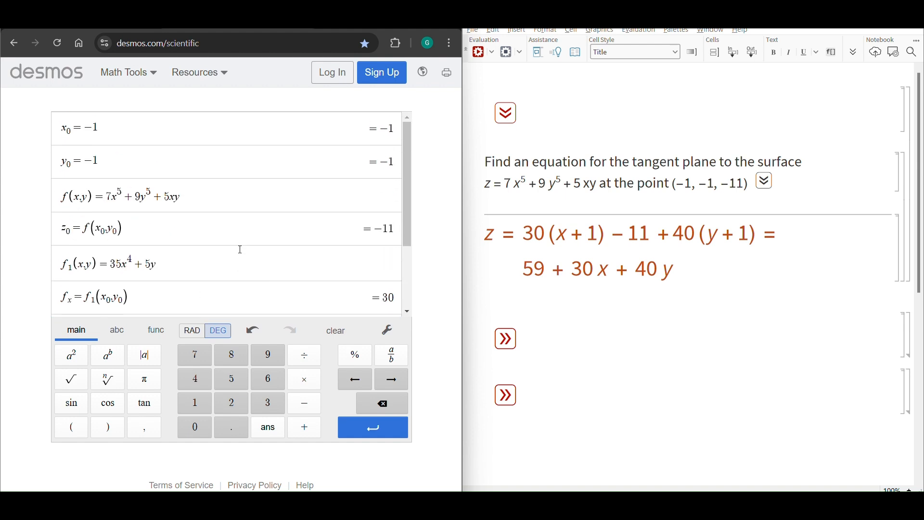
pyautogui.click(505, 113)
pyautogui.click(505, 169)
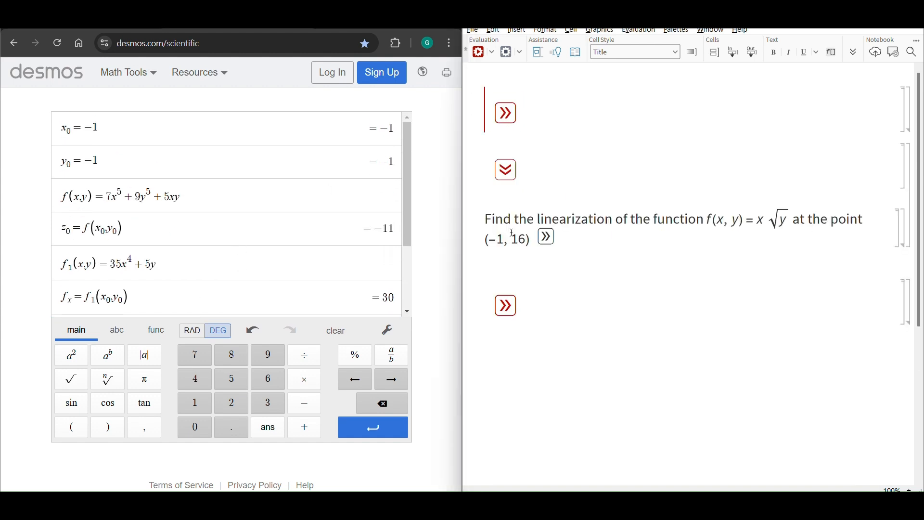
pyautogui.moveTo(491, 219); pyautogui.dragTo(728, 223)
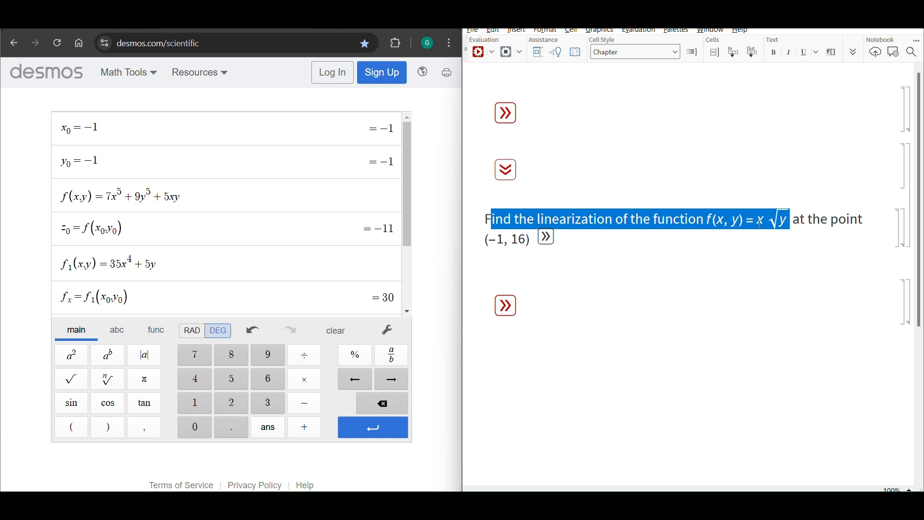
# Set y_0 to 16 for the new point and check the z_0 value
pyautogui.click(103, 161)
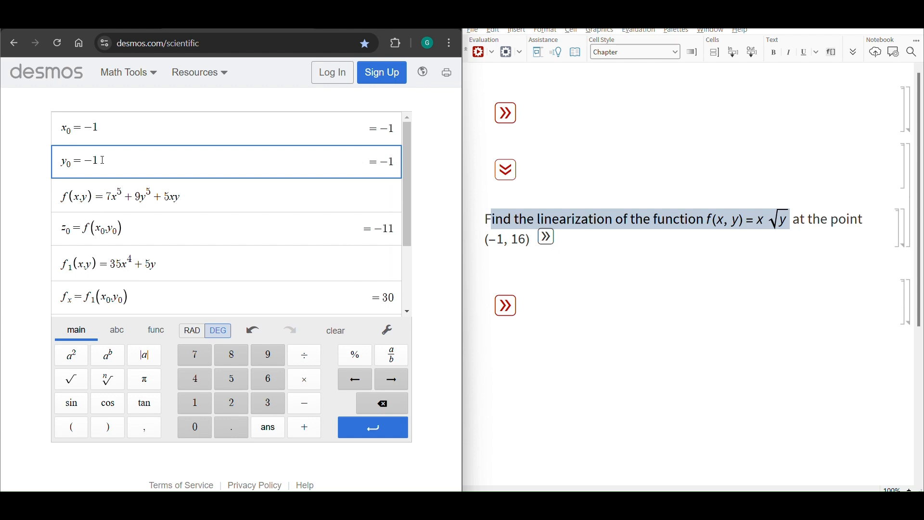
pyautogui.press('BackSpace')
pyautogui.press('BackSpace')
pyautogui.write('16')
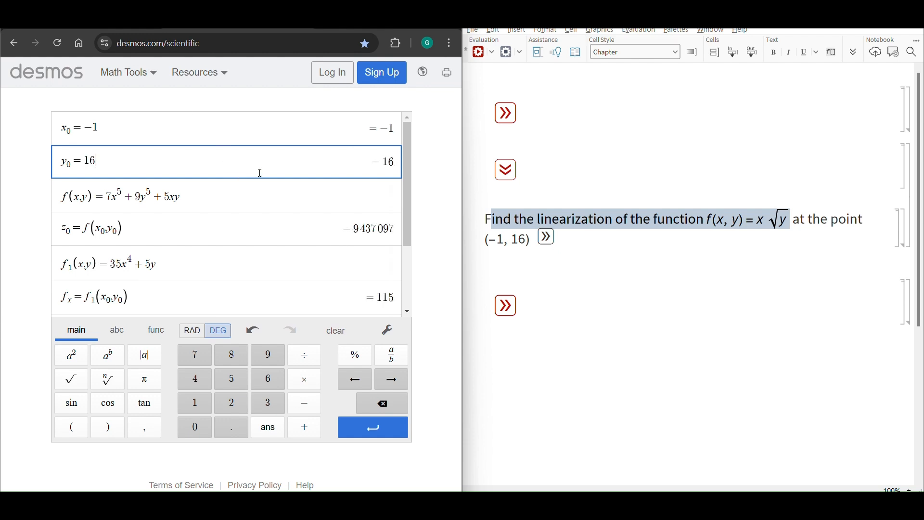
pyautogui.click(366, 229)
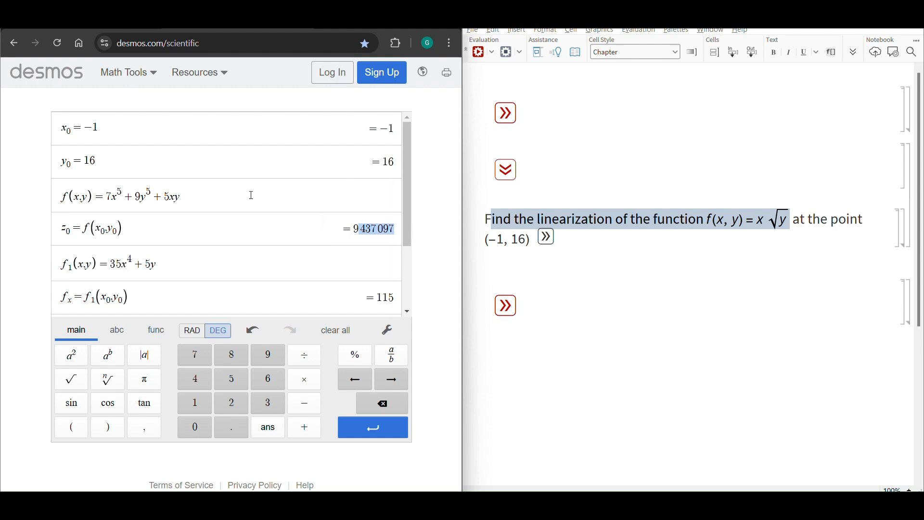
# Redefine the function as f(x,y) = x√y and check z_0 against the problem's point
pyautogui.moveTo(249, 196); pyautogui.dragTo(110, 195)
pyautogui.write('xsqrty')
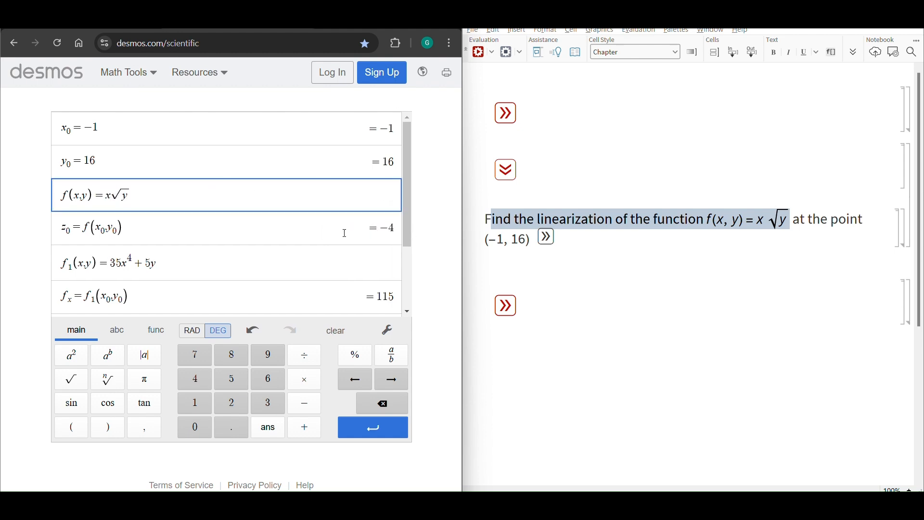
pyautogui.moveTo(61, 227); pyautogui.dragTo(85, 227)
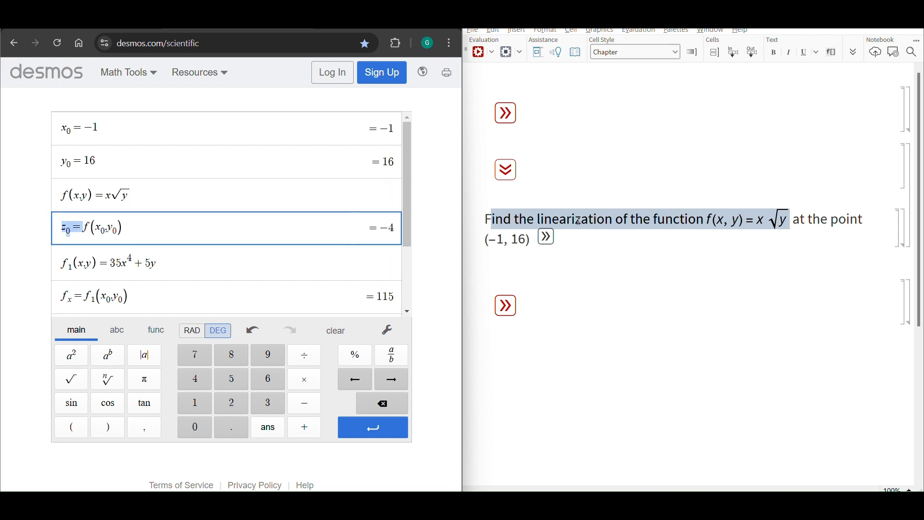
pyautogui.doubleClick(532, 239)
pyautogui.click(551, 285)
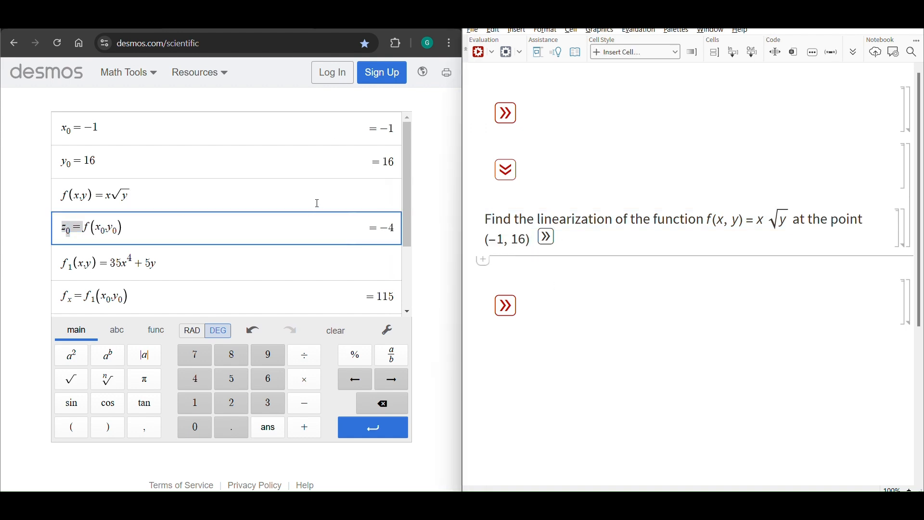
pyautogui.click(306, 228)
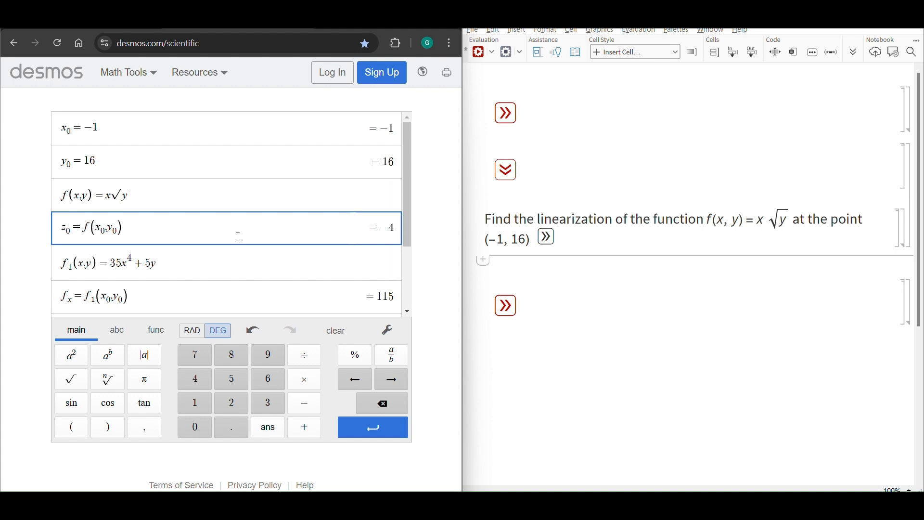
# Redefine the partial derivative with respect to x as f_1(x,y) = √y and review its evaluation at (x_0, y_0)
pyautogui.moveTo(175, 256); pyautogui.dragTo(112, 260)
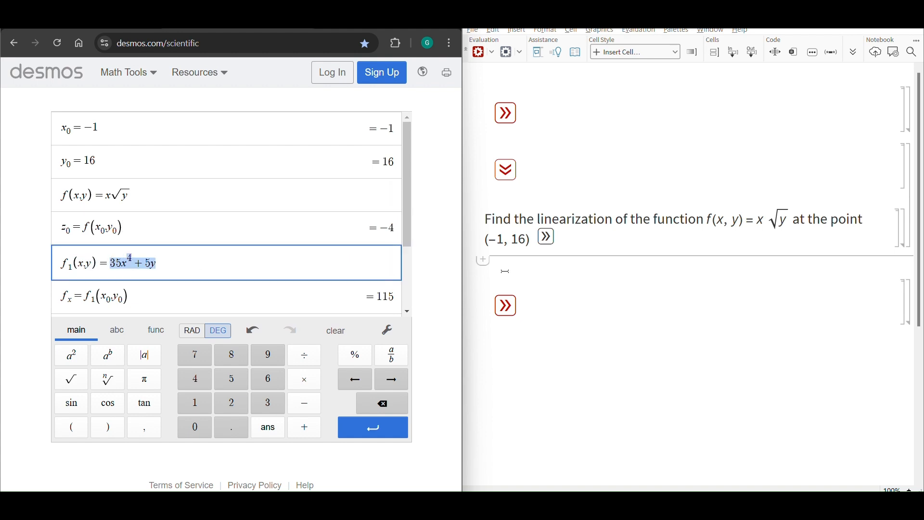
pyautogui.write('sqrt5')
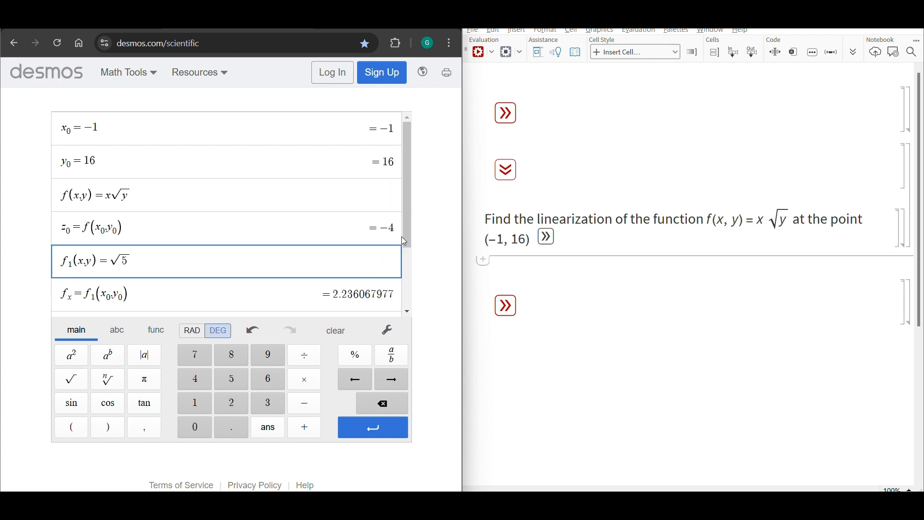
pyautogui.press('BackSpace')
pyautogui.write('y')
pyautogui.scroll(-1, 367, 236)
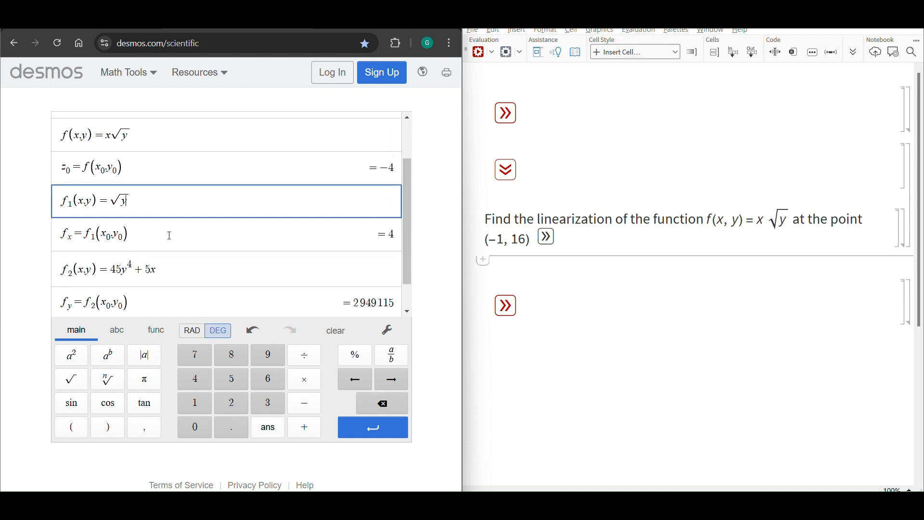
pyautogui.moveTo(129, 201); pyautogui.dragTo(62, 201)
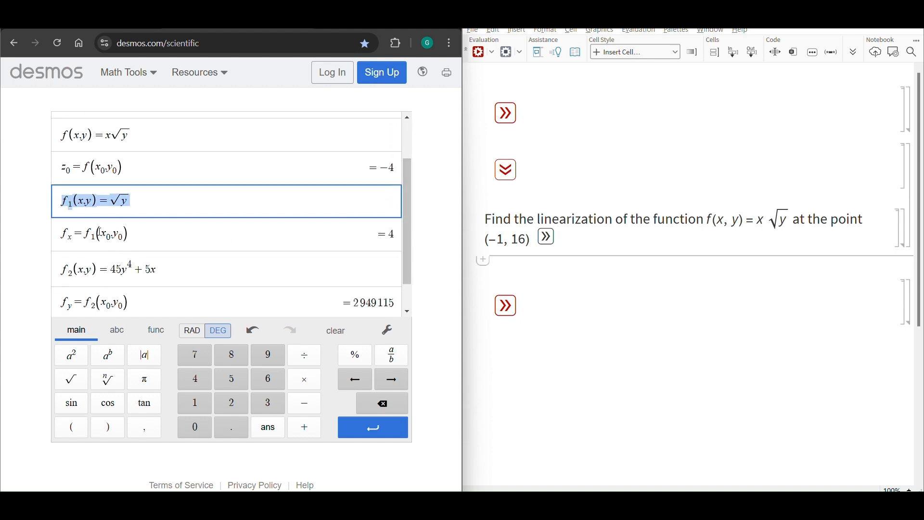
pyautogui.moveTo(99, 233); pyautogui.dragTo(122, 235)
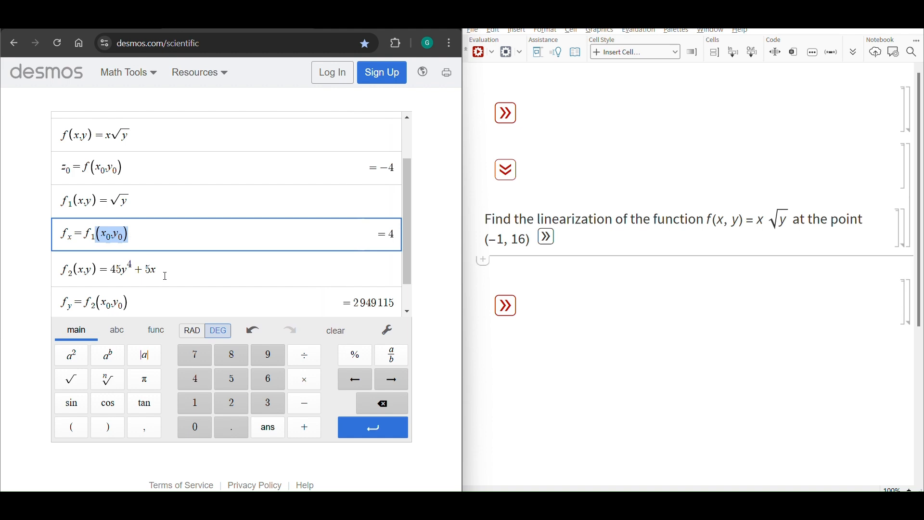
# Redefine the partial derivative with respect to y as f_2(x,y) = x · 1/(2√y) and show f_y as a fraction
pyautogui.moveTo(158, 269); pyautogui.dragTo(111, 262)
pyautogui.write('x*')
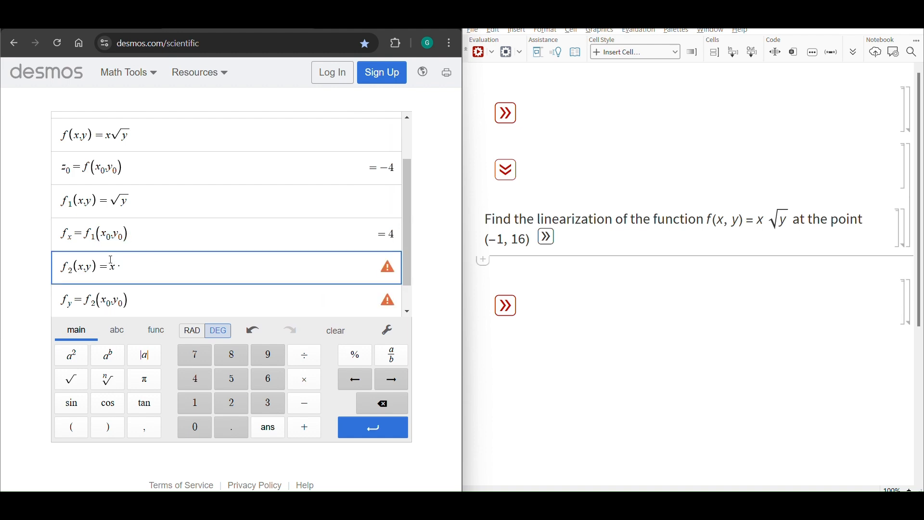
pyautogui.write('1/2sqrty')
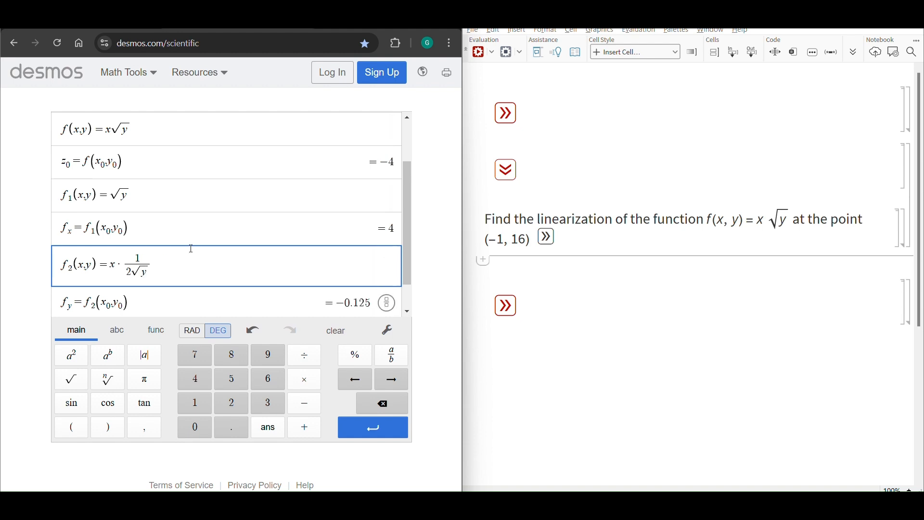
pyautogui.scroll(-1, 188, 251)
pyautogui.click(386, 268)
pyautogui.scroll(-1, 341, 229)
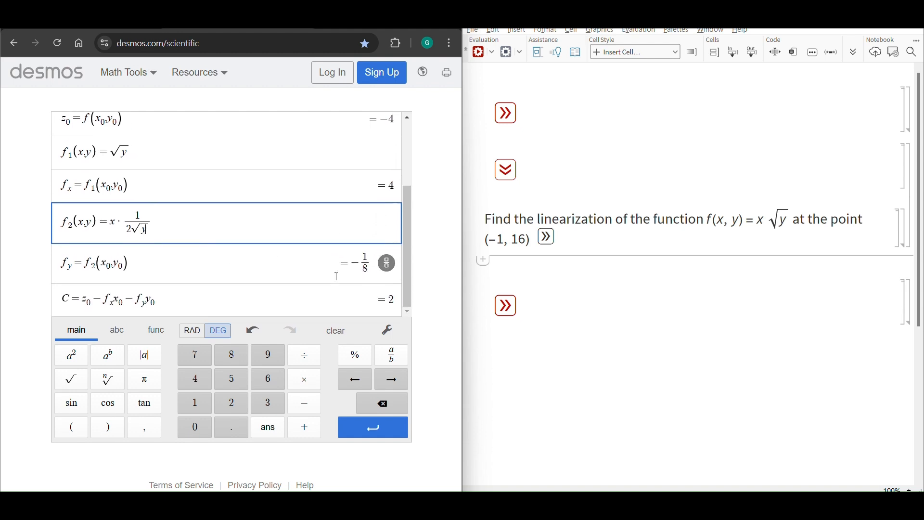
# Review f_x, f_y and C, and add the linearization L(x,y) = 2 + 4x - (1/8)y below them
pyautogui.doubleClick(67, 186)
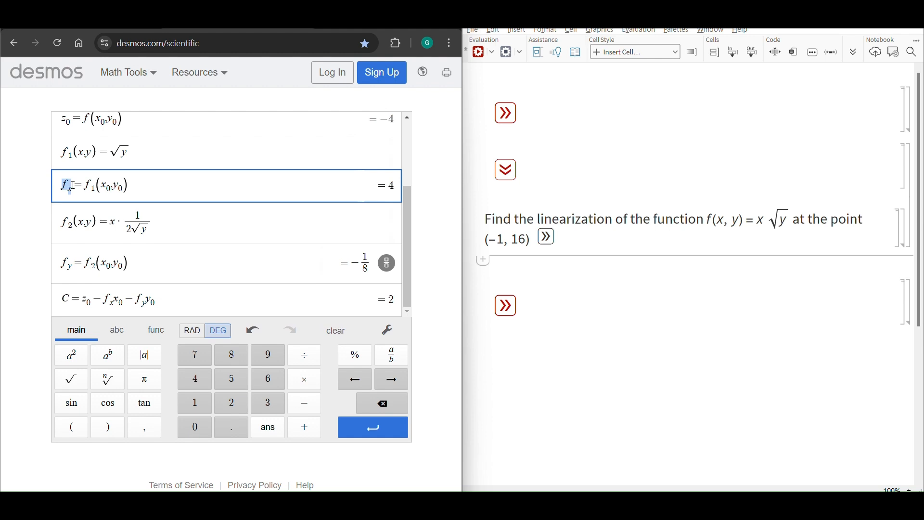
pyautogui.moveTo(128, 265); pyautogui.dragTo(69, 265)
pyautogui.moveTo(62, 301); pyautogui.dragTo(110, 300)
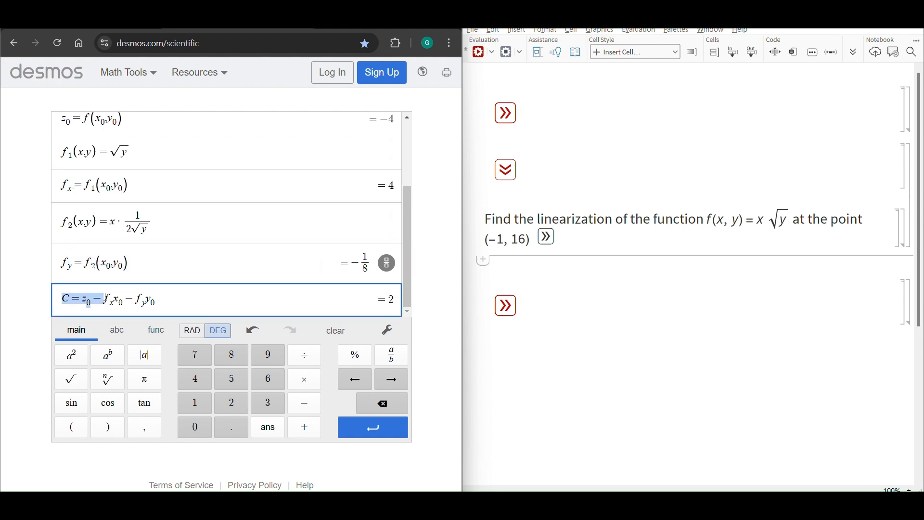
pyautogui.click(191, 299)
pyautogui.press('Return')
pyautogui.write('z')
pyautogui.press('BackSpace')
pyautogui.write('L')
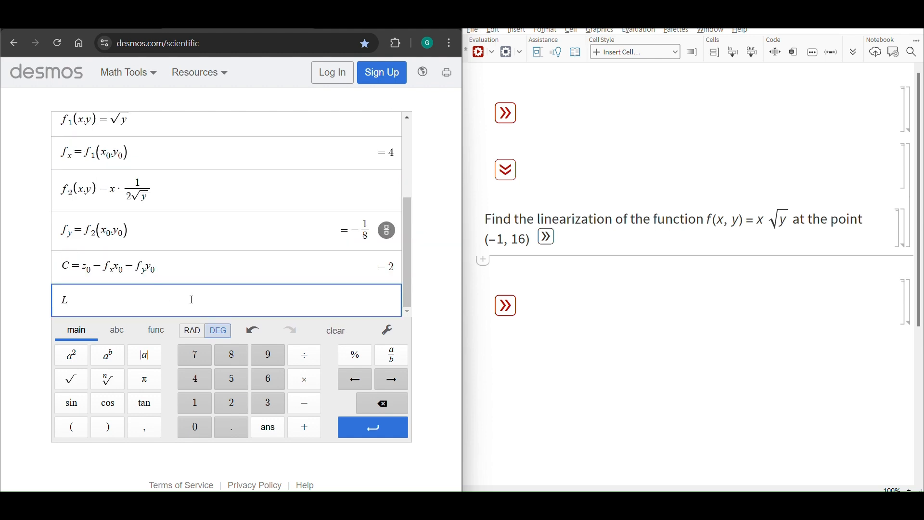
pyautogui.write('(x,y)=2+4x-1/8')
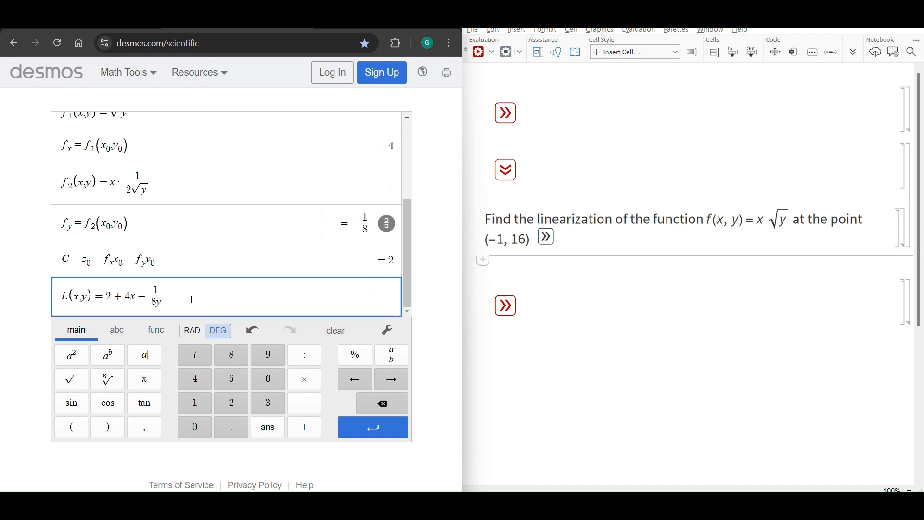
pyautogui.write('y')
# Expand the linearization answer in the notebook, collapse that problem and open the one for √(25 - 3x^2 - y^2) at (-2, 3)
pyautogui.click(551, 243)
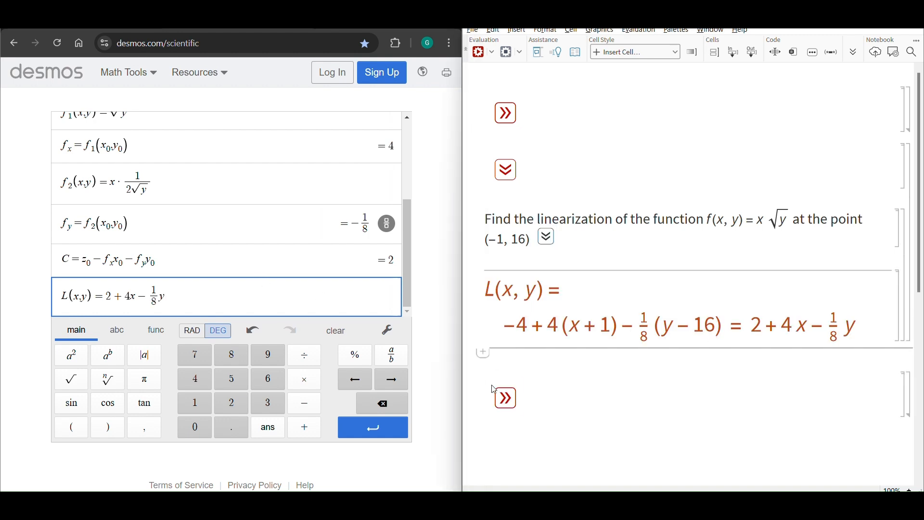
pyautogui.click(504, 398)
pyautogui.click(499, 176)
pyautogui.scroll(-1, 536, 246)
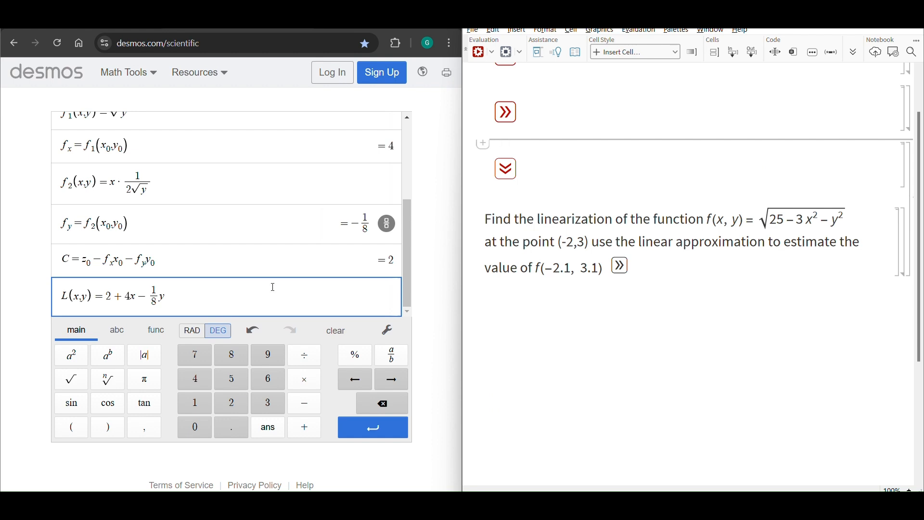
# Redefine the function in the calculator as f(x,y) = √(25 - 3x^2 - y^2)
pyautogui.scroll(3, 272, 229)
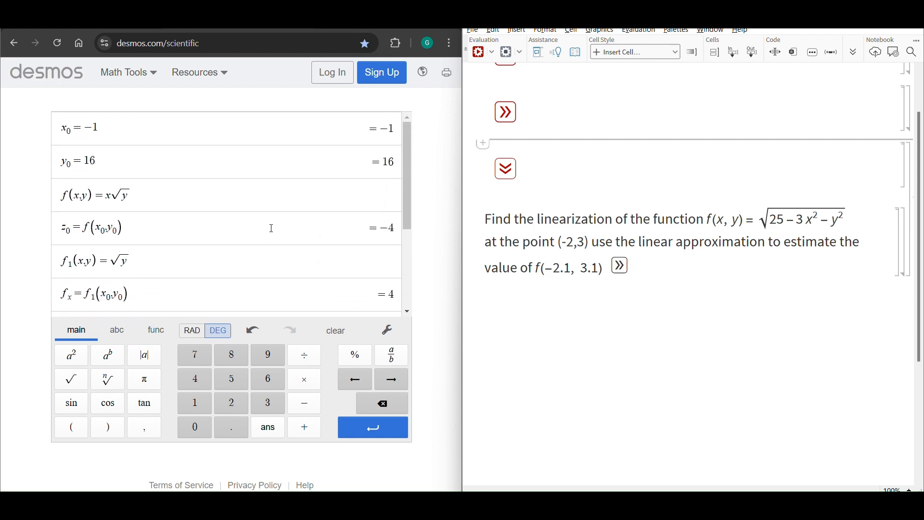
pyautogui.moveTo(131, 195); pyautogui.dragTo(109, 195)
pyautogui.write('sqrt(25-')
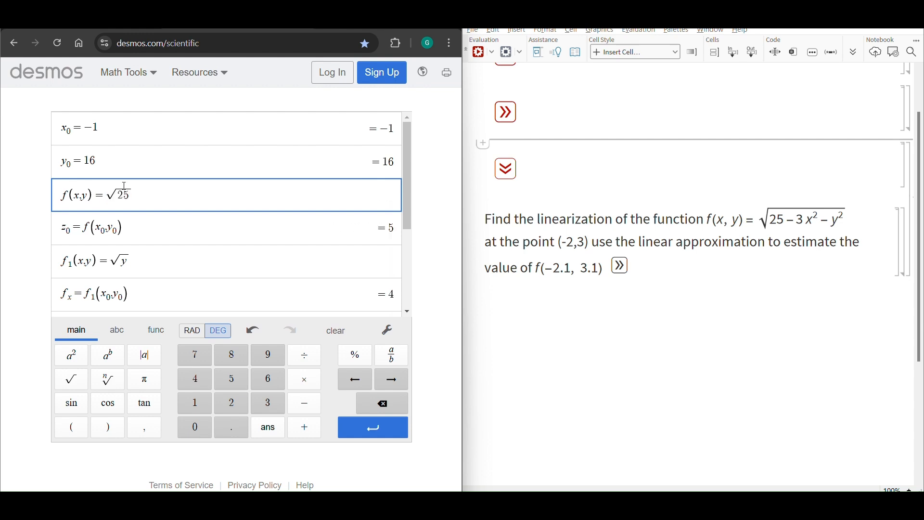
pyautogui.write('3x^2')
pyautogui.press('Right')
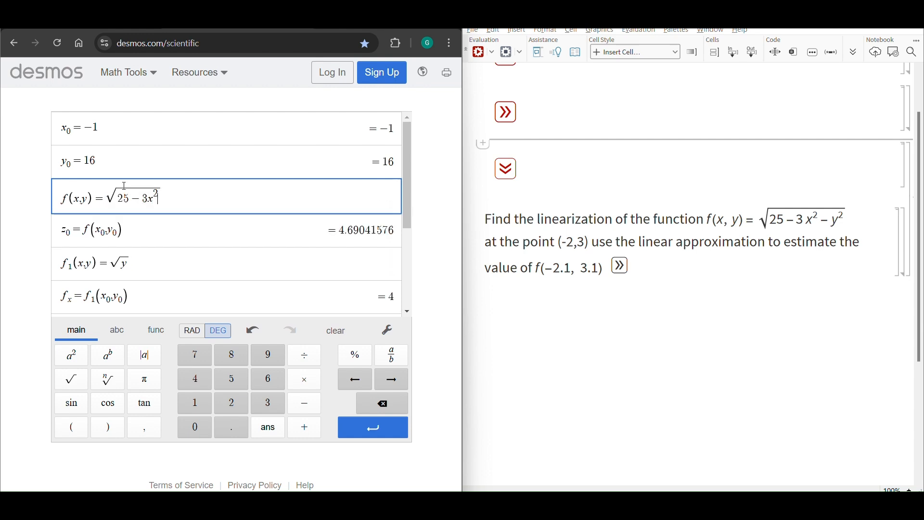
pyautogui.write('-y^2')
# Set the point coordinates to x_0 = -2 and y_0 = 3
pyautogui.click(143, 129)
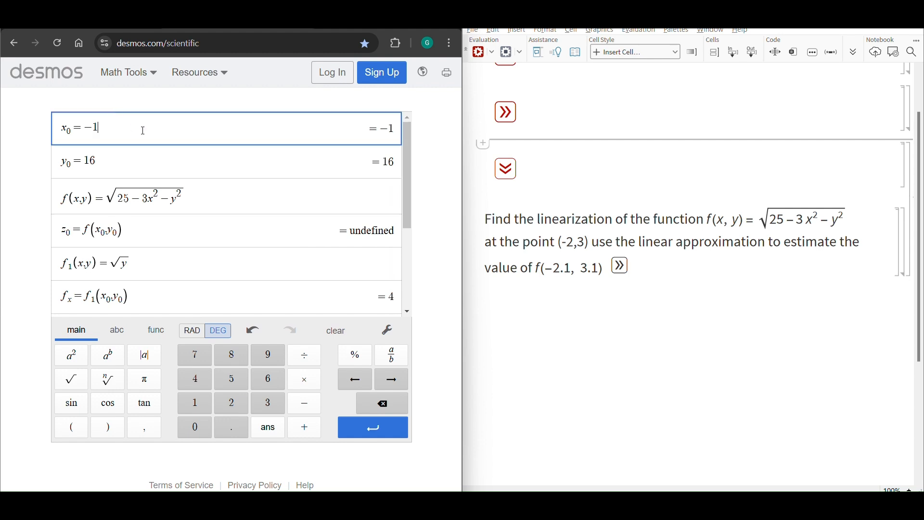
pyautogui.press('BackSpace')
pyautogui.write('2')
pyautogui.press('Down')
pyautogui.press('BackSpace')
pyautogui.press('BackSpace')
pyautogui.write('3')
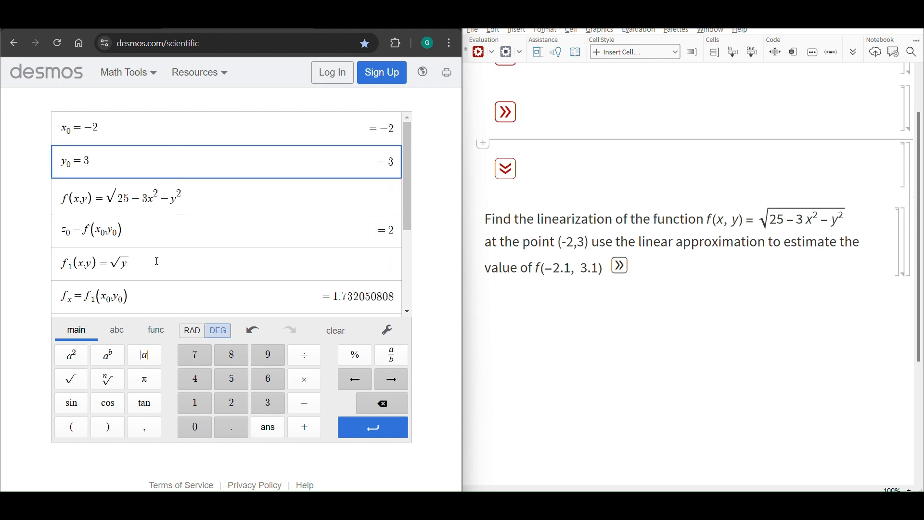
# Examine the square root function in the notebook problem and the existing partial derivative definitions in the calculator
pyautogui.click(769, 221)
pyautogui.click(766, 263)
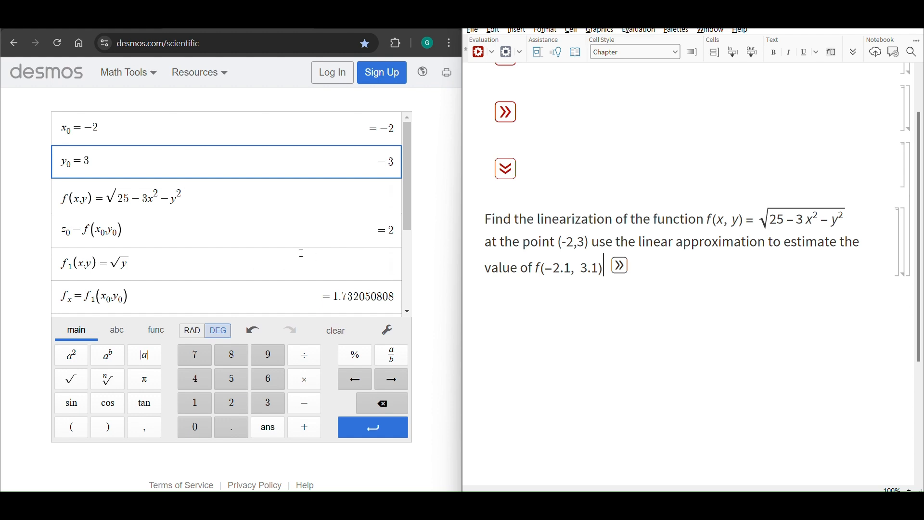
pyautogui.scroll(-2, 301, 252)
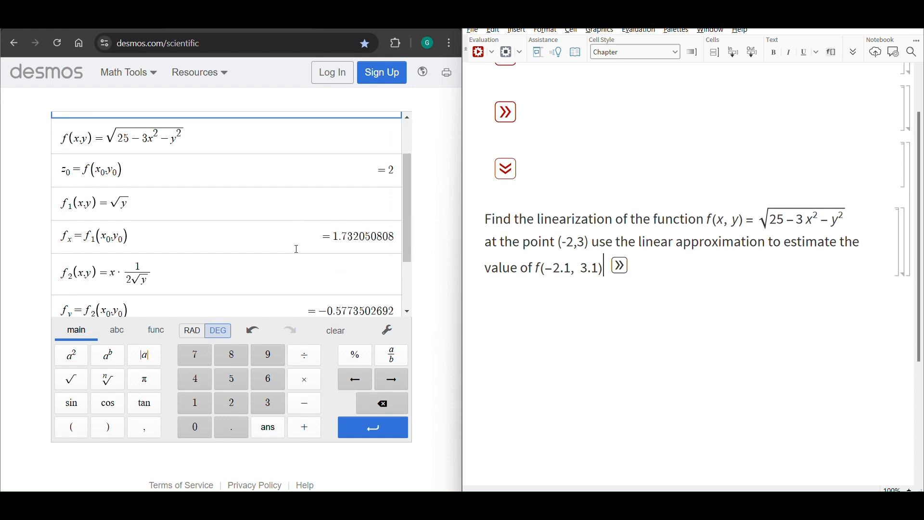
pyautogui.scroll(2, 297, 247)
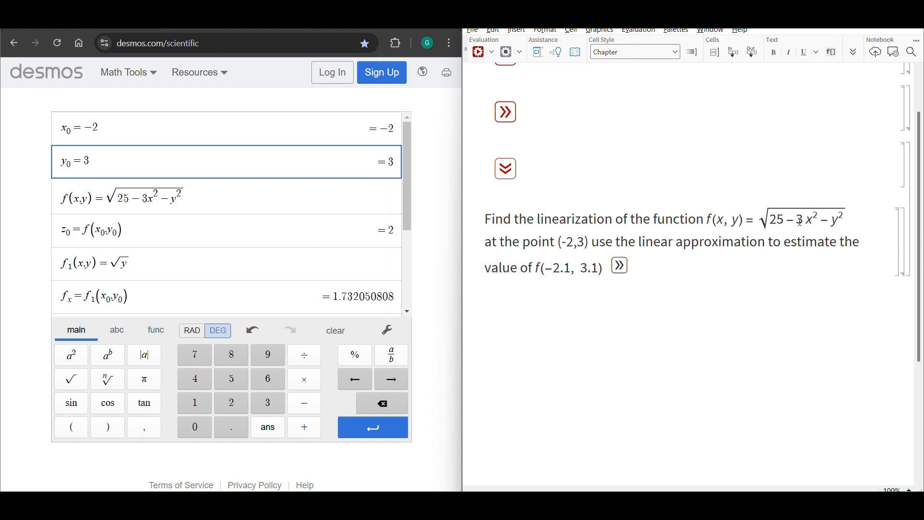
pyautogui.moveTo(798, 222); pyautogui.dragTo(844, 220)
pyautogui.click(831, 220)
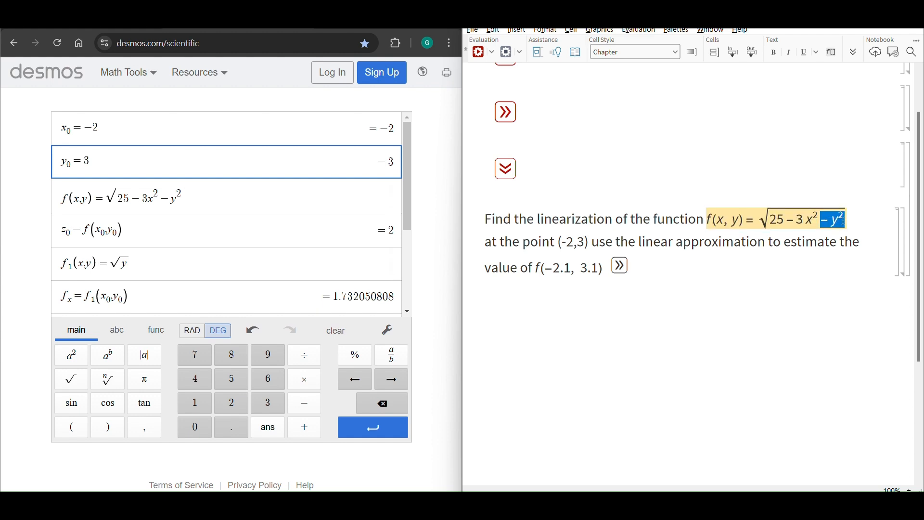
pyautogui.moveTo(755, 220); pyautogui.dragTo(844, 221)
pyautogui.click(177, 233)
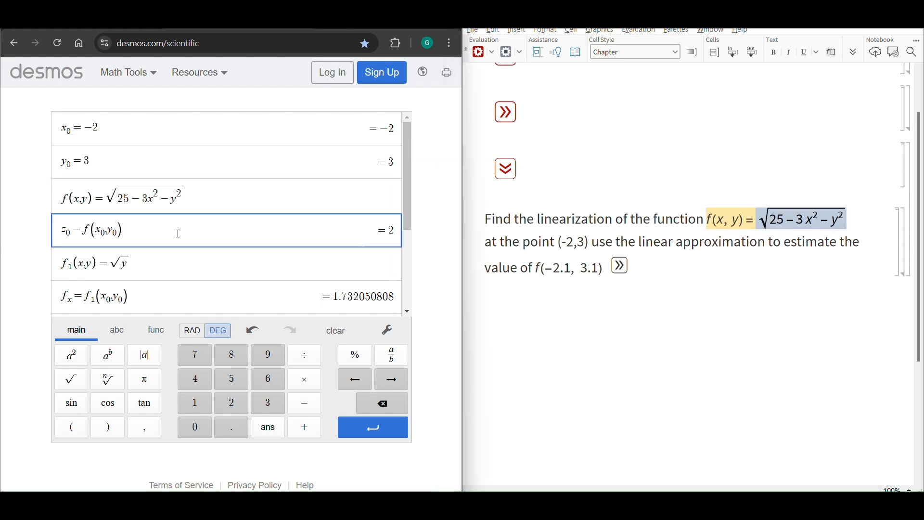
# Add the inner function u(x,y) = 25 - 3x^2 - y^2 in a new line below z_0 in the calculator
pyautogui.press('Return')
pyautogui.moveTo(770, 221); pyautogui.dragTo(843, 221)
pyautogui.click(95, 268)
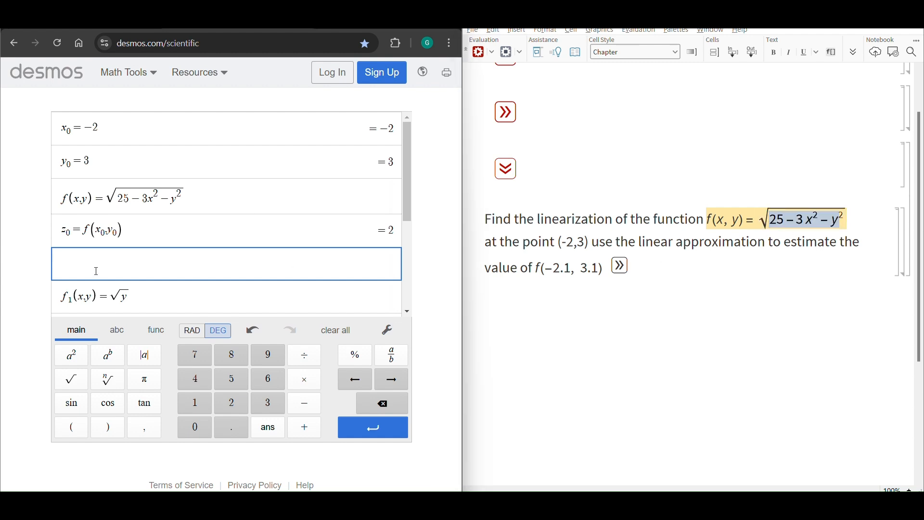
pyautogui.write('u(x,y)=25-3x^2')
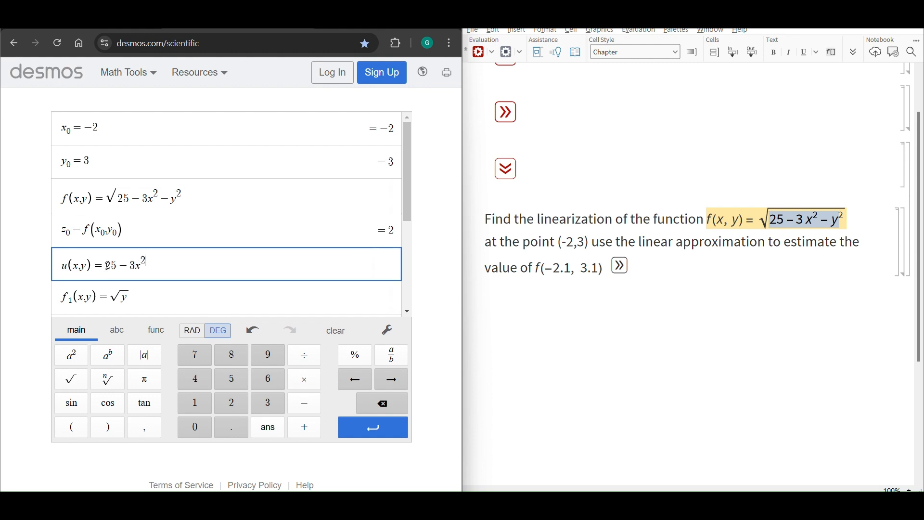
pyautogui.press('Right')
pyautogui.write('-y^2')
pyautogui.press('Return')
pyautogui.press('BackSpace')
# Replace the f_1(x,y) expression with the inner derivative -6x followed by a multiplication sign, undoing the accidental deletion in the notebook problem
pyautogui.moveTo(111, 269); pyautogui.dragTo(253, 281)
pyautogui.moveTo(791, 225); pyautogui.dragTo(817, 219)
pyautogui.press('BackSpace')
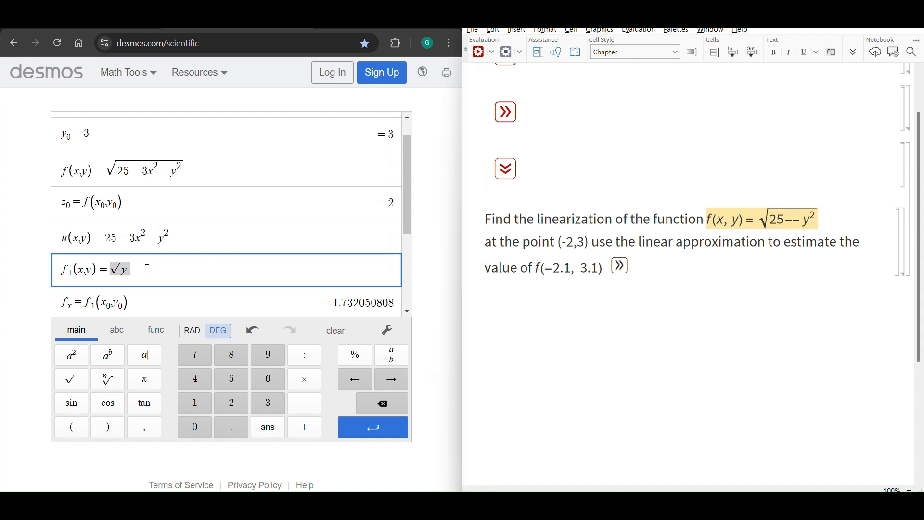
pyautogui.hotkey('ctrl', 'z')
pyautogui.click(135, 273)
pyautogui.press('BackSpace')
pyautogui.press('BackSpace')
pyautogui.press('BackSpace')
pyautogui.write('-6')
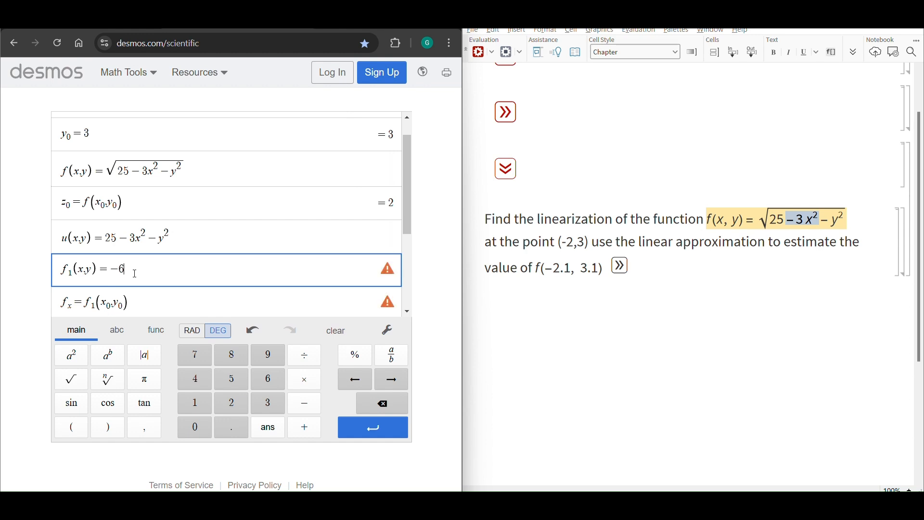
pyautogui.write('x*y')
pyautogui.press('BackSpace')
pyautogui.click(65, 239)
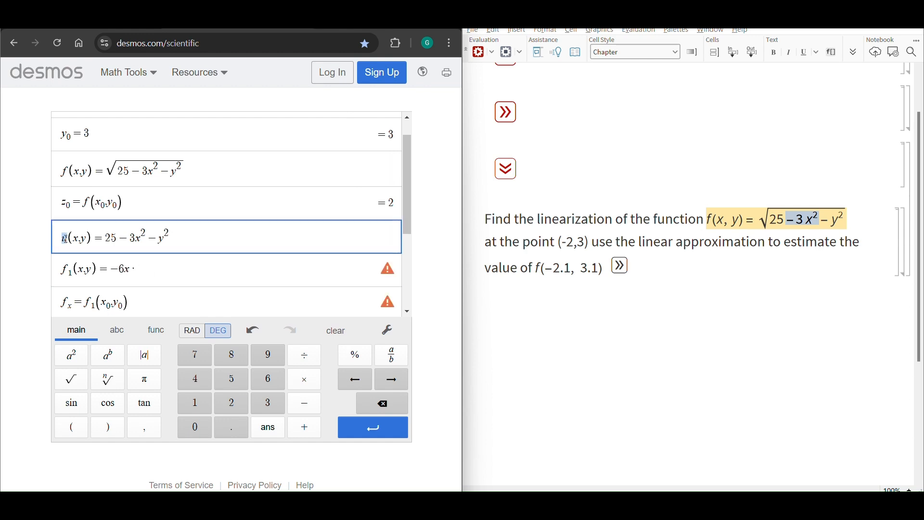
pyautogui.click(152, 271)
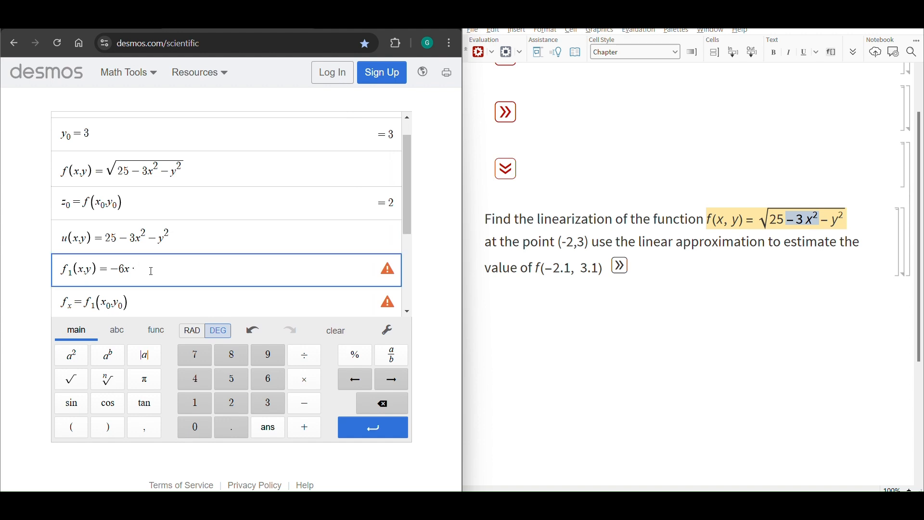
# Complete f_1(x,y) by multiplying -6x by the fraction 1/(2√u(x,y))
pyautogui.write('1/sqrt(')
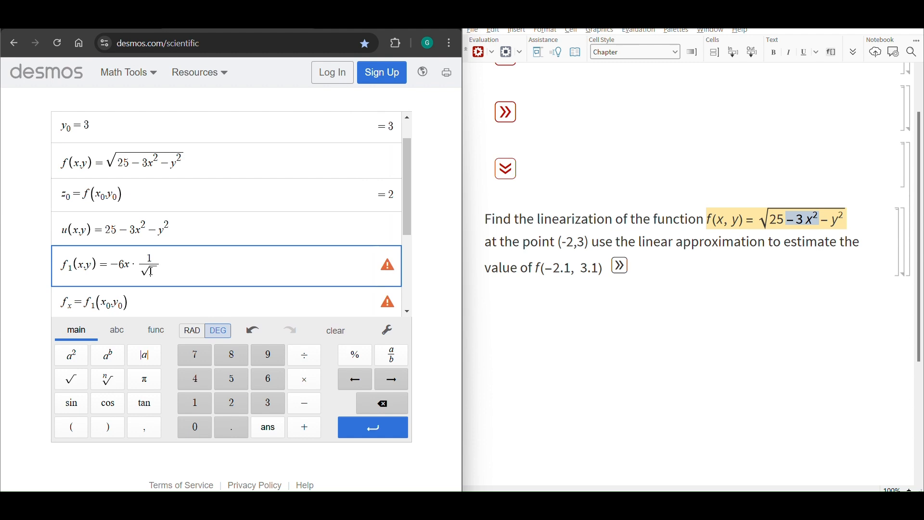
pyautogui.write('u(')
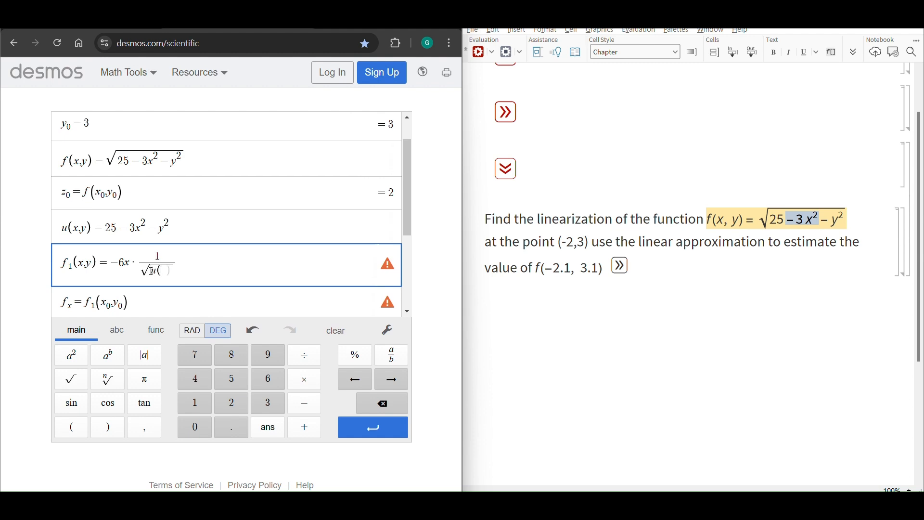
pyautogui.press('Left')
pyautogui.press('Left')
pyautogui.press('Left')
pyautogui.press('Left')
pyautogui.press('Left')
pyautogui.write('2')
pyautogui.press('BackSpace')
pyautogui.press('Down')
pyautogui.press('Left')
pyautogui.press('Left')
pyautogui.write('2√(u(x,y)')
# Compare the f_1(x,y) definition with the inner function u(x,y) and the square root in f(x,y)
pyautogui.scroll(-1, 219, 260)
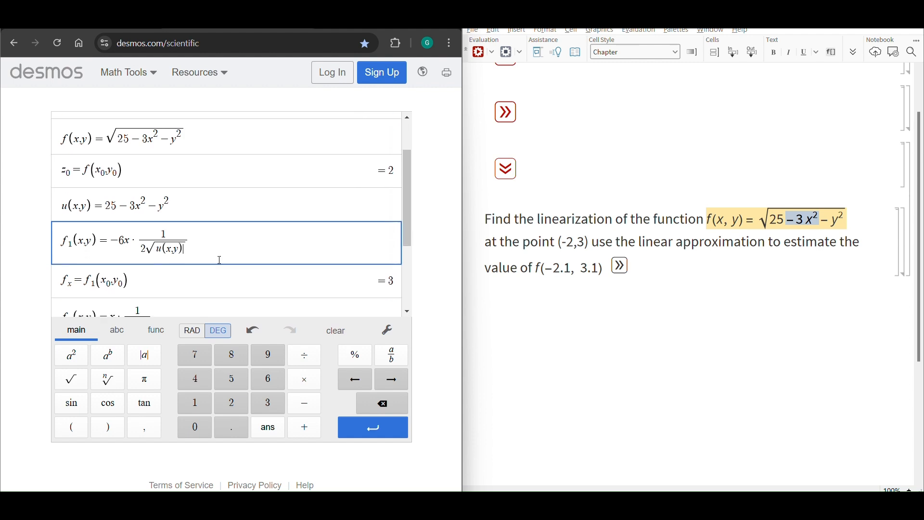
pyautogui.moveTo(215, 207); pyautogui.dragTo(140, 207)
pyautogui.scroll(1, 204, 238)
pyautogui.click(146, 271)
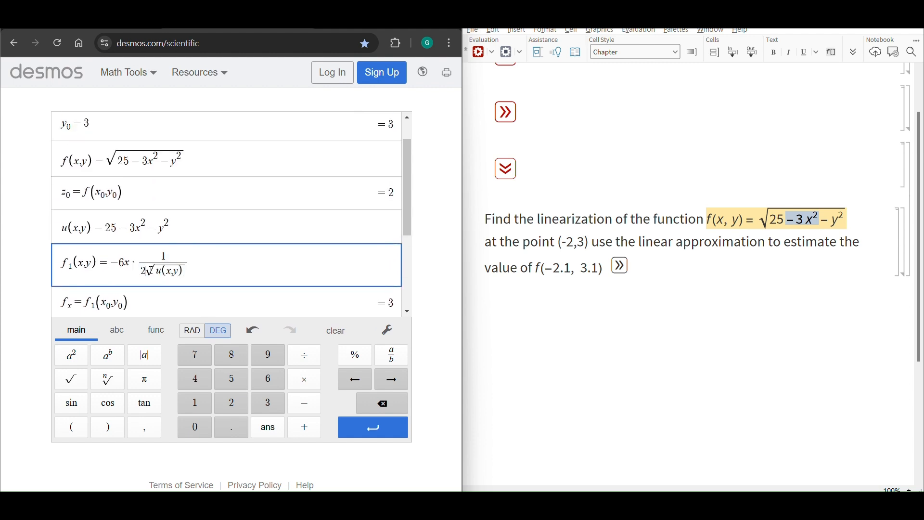
pyautogui.moveTo(107, 164); pyautogui.dragTo(186, 159)
pyautogui.moveTo(187, 272); pyautogui.dragTo(155, 273)
# Redefine f_2(x,y) as -2y · 1/(2√u(x,y)), copying the fraction from f_1(x,y)
pyautogui.scroll(-1, 116, 227)
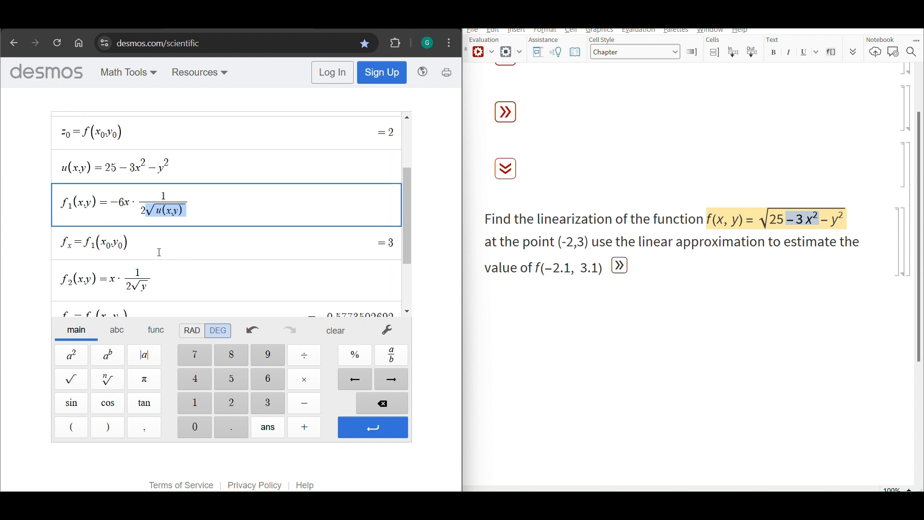
pyautogui.moveTo(164, 284); pyautogui.dragTo(113, 283)
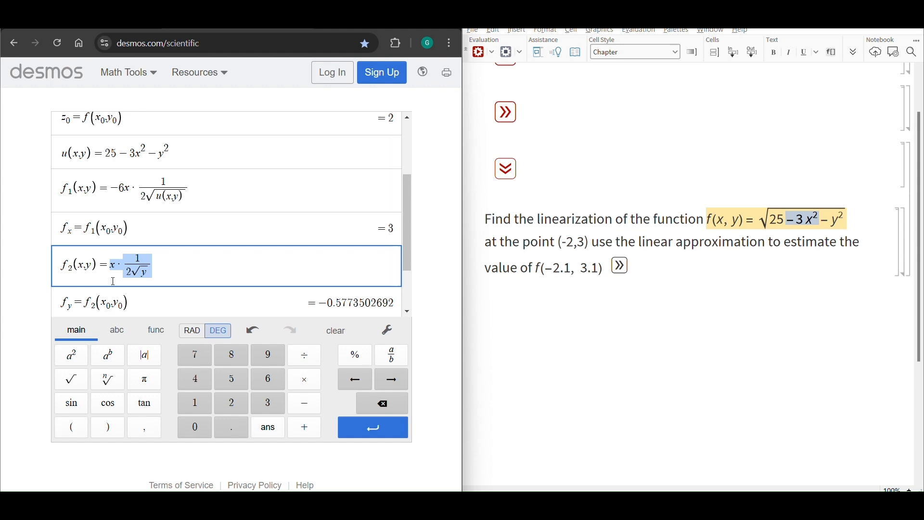
pyautogui.write('-2y*')
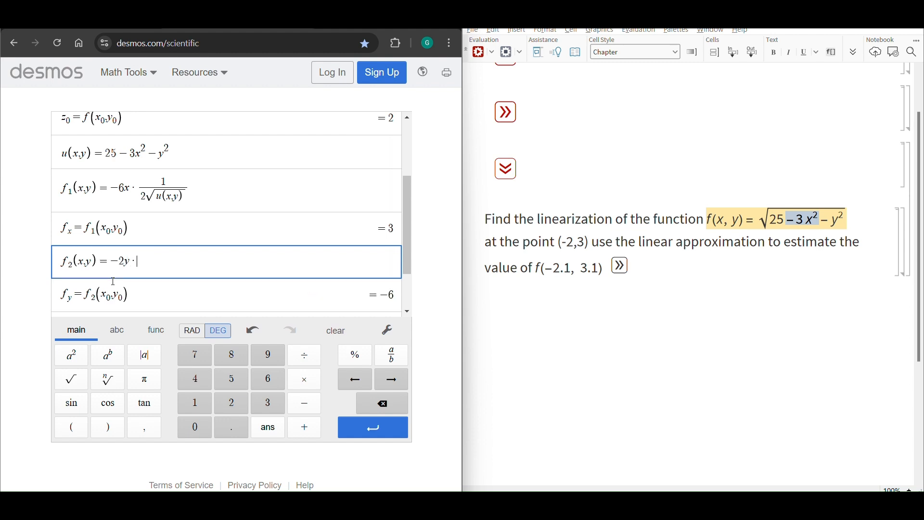
pyautogui.moveTo(190, 197); pyautogui.dragTo(137, 195)
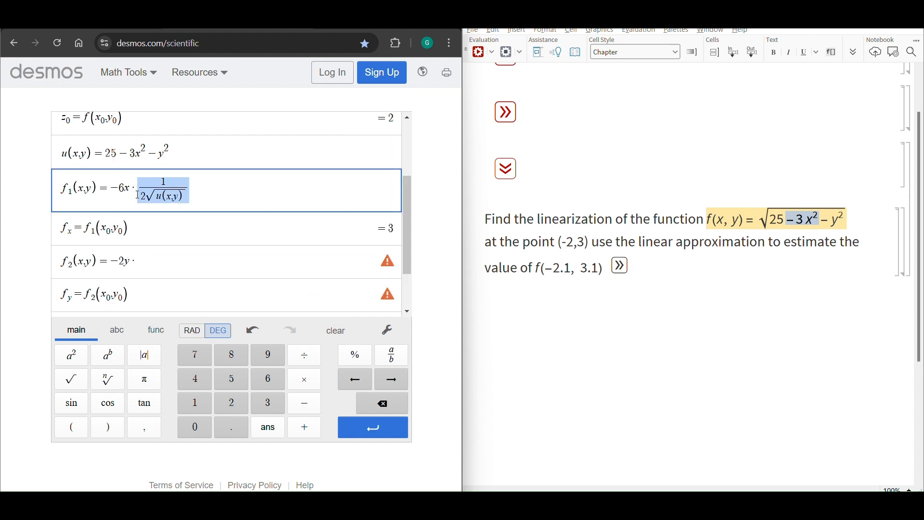
pyautogui.hotkey('ctrl', 'c')
pyautogui.click(147, 264)
pyautogui.hotkey('ctrl', 'v')
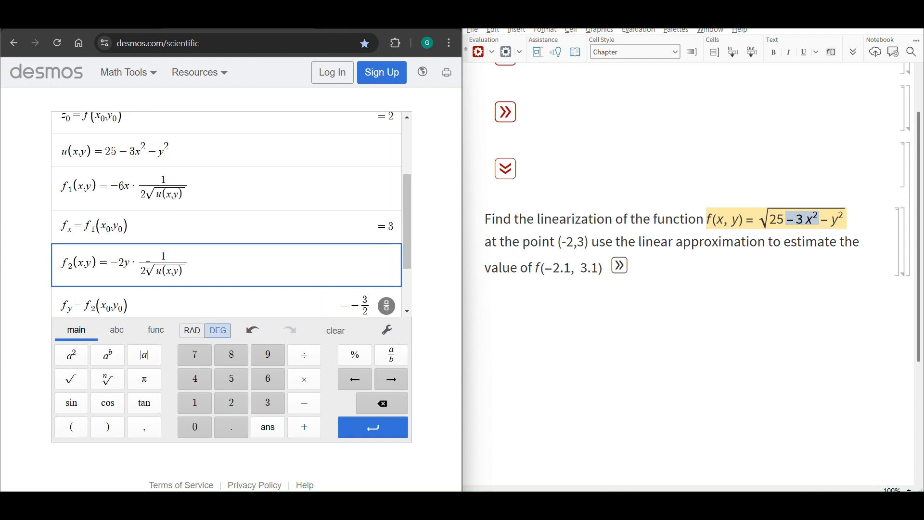
# Review the calculated partial derivatives f_x and f_y at (x_0, y_0) and the constant C
pyautogui.scroll(1, 218, 200)
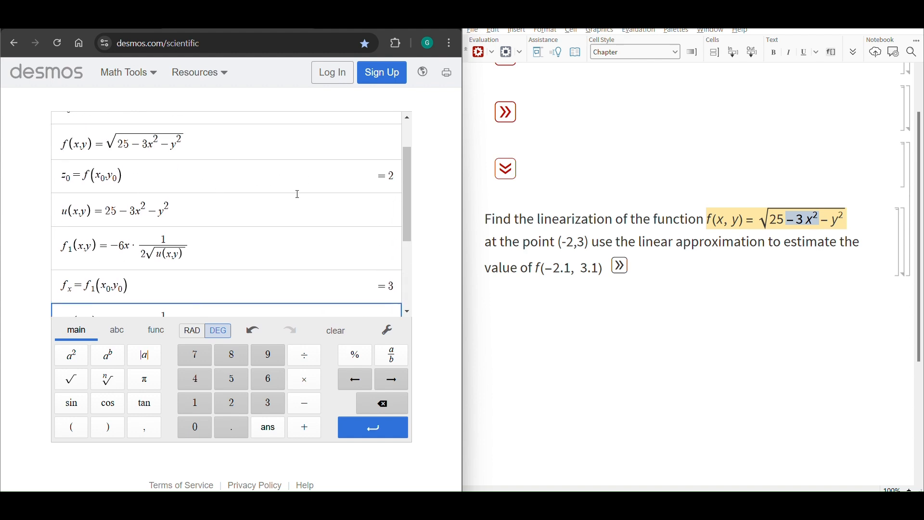
pyautogui.scroll(-1, 299, 195)
pyautogui.scroll(-2, 332, 227)
pyautogui.click(392, 167)
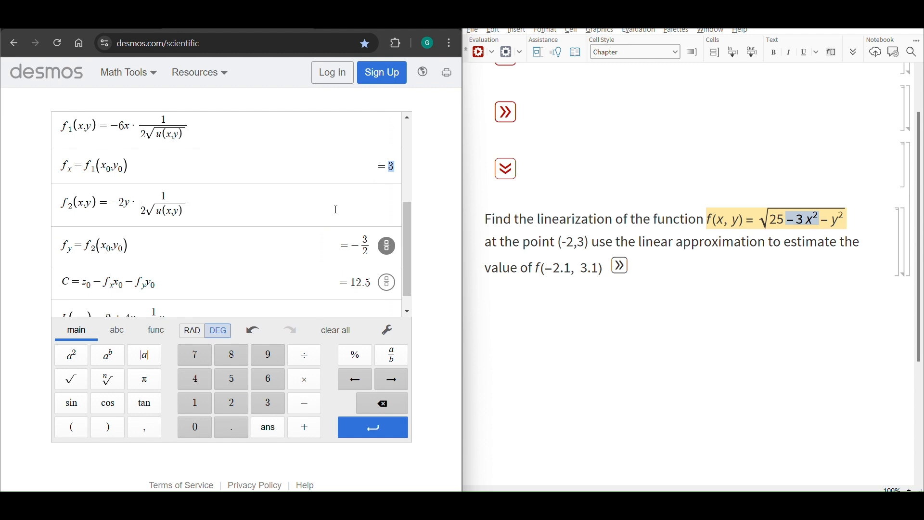
pyautogui.moveTo(126, 167); pyautogui.dragTo(104, 167)
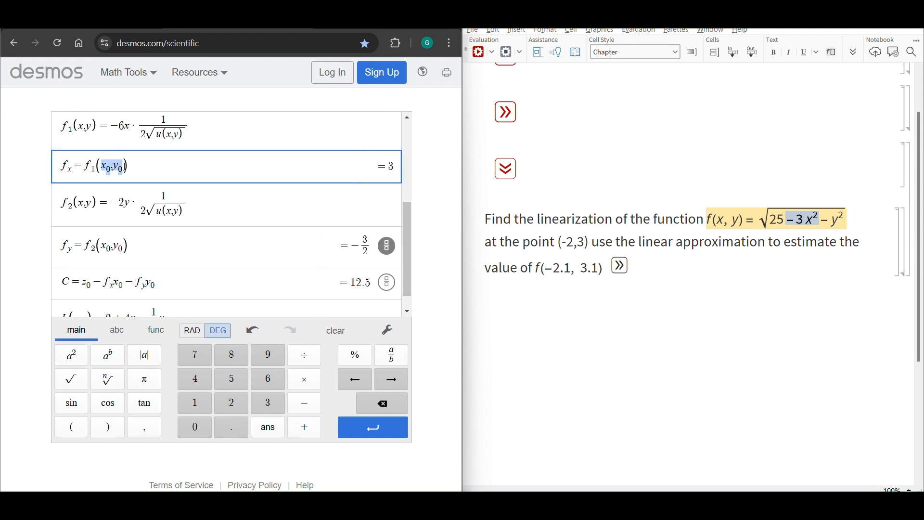
pyautogui.moveTo(356, 246); pyautogui.dragTo(374, 247)
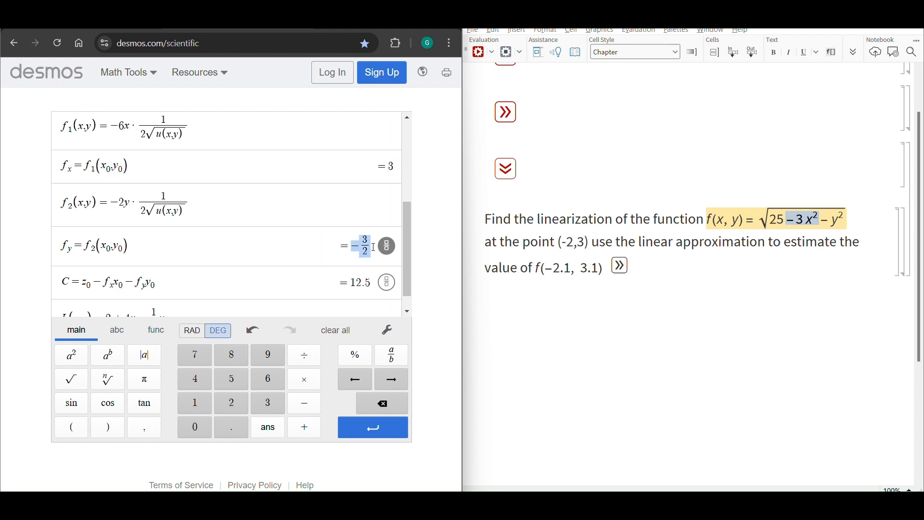
pyautogui.moveTo(95, 167); pyautogui.dragTo(129, 167)
pyautogui.scroll(-1, 305, 250)
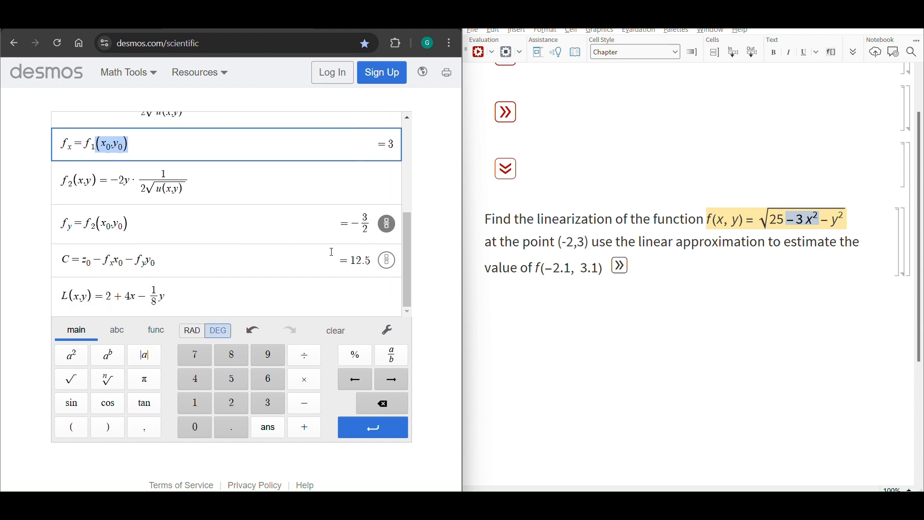
pyautogui.moveTo(337, 259); pyautogui.dragTo(350, 261)
# Update the linearization to L(x,y) = 12.5 + 3x - (3/2)y
pyautogui.click(278, 294)
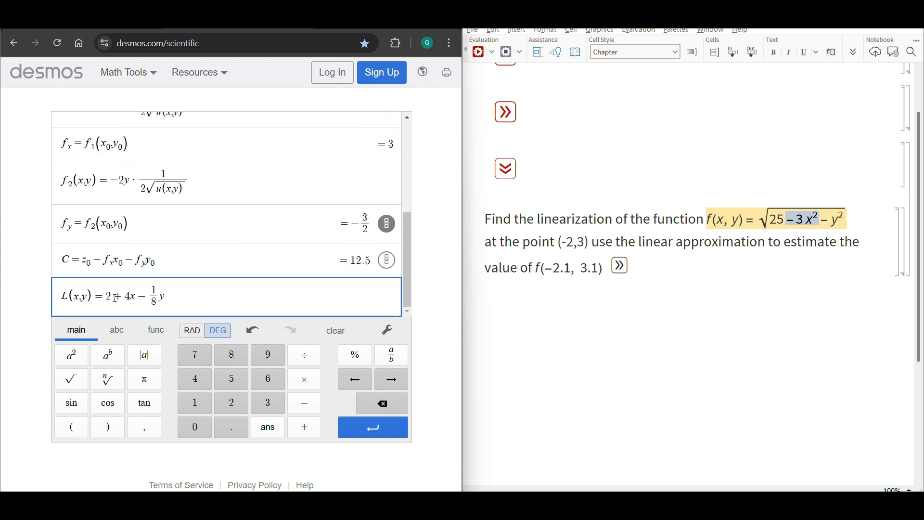
pyautogui.press('BackSpace')
pyautogui.write('12.5')
pyautogui.press('Right')
pyautogui.press('Right')
pyautogui.press('BackSpace')
pyautogui.write('3')
pyautogui.press('Right')
pyautogui.press('BackSpace')
pyautogui.write('3')
pyautogui.press('Down')
pyautogui.press('BackSpace')
pyautogui.write('2')
pyautogui.moveTo(60, 296); pyautogui.dragTo(173, 296)
# Evaluate the linearization at the estimate point as L(-2.1, 3.1) in a new line
pyautogui.click(198, 295)
pyautogui.press('Return')
pyautogui.write('L')
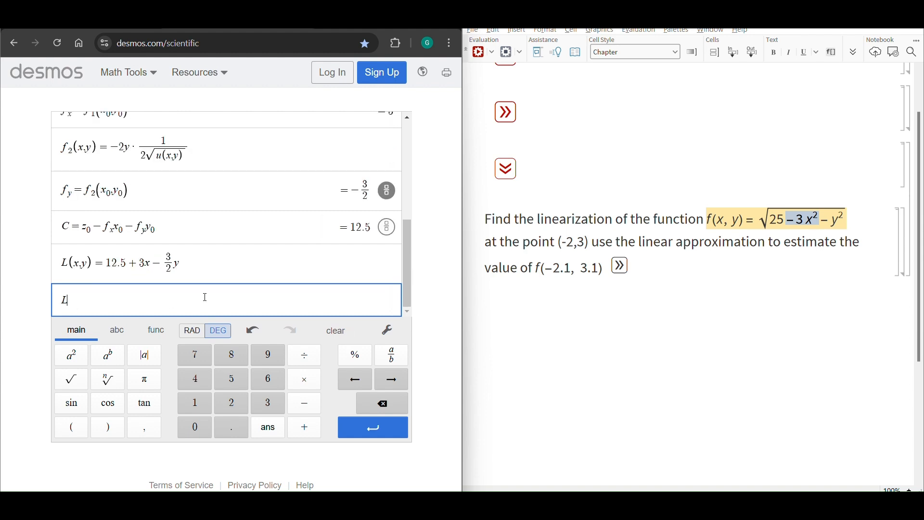
pyautogui.write('(')
pyautogui.write('-2.1')
pyautogui.write(',3.1)')
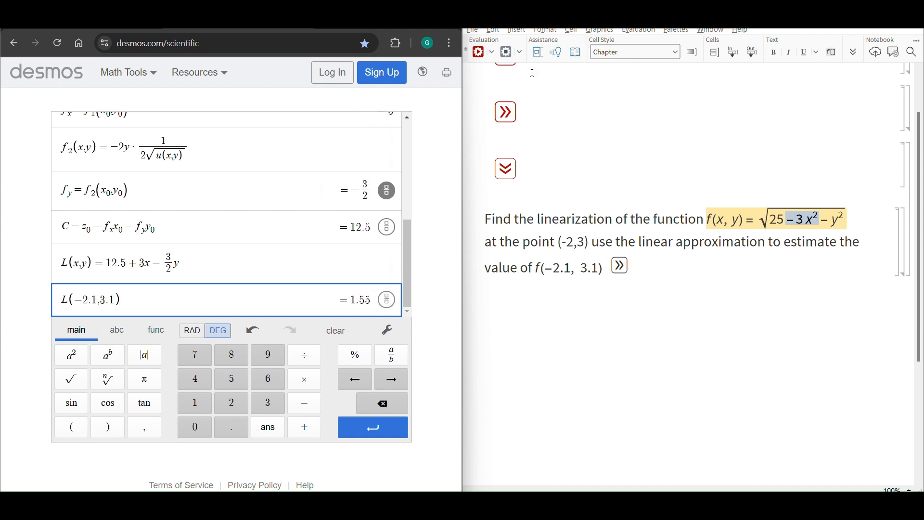
# Reveal the notebook answer for this problem and compare its linearization and L(-2.1, 3.1) estimate with the calculator's
pyautogui.click(621, 266)
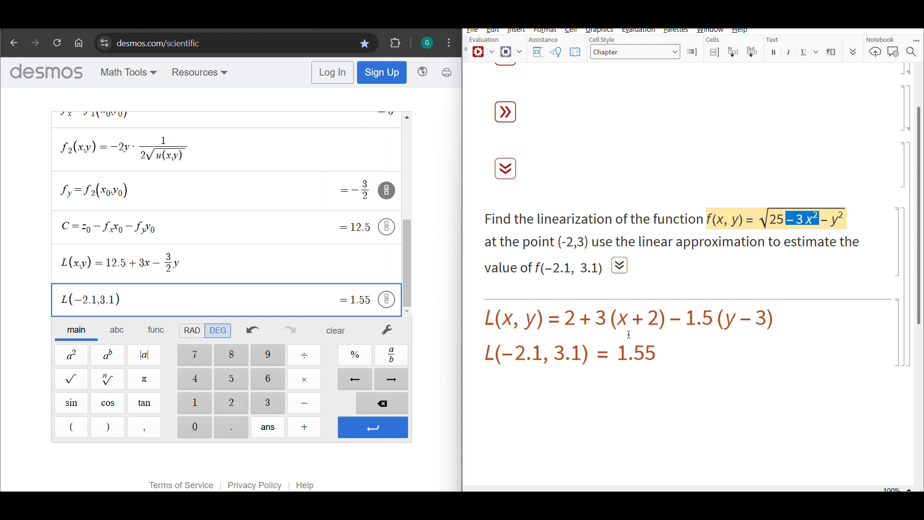
pyautogui.scroll(-2, 630, 335)
pyautogui.moveTo(485, 262); pyautogui.dragTo(775, 264)
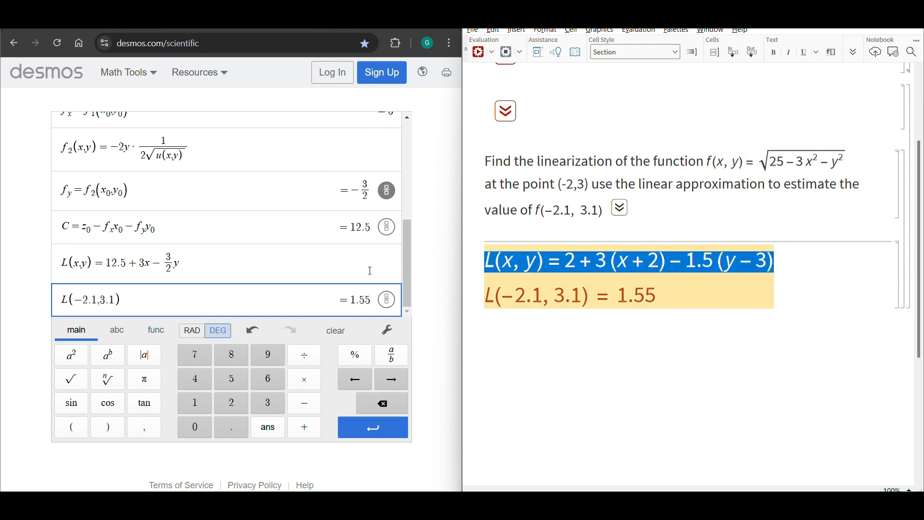
pyautogui.doubleClick(356, 301)
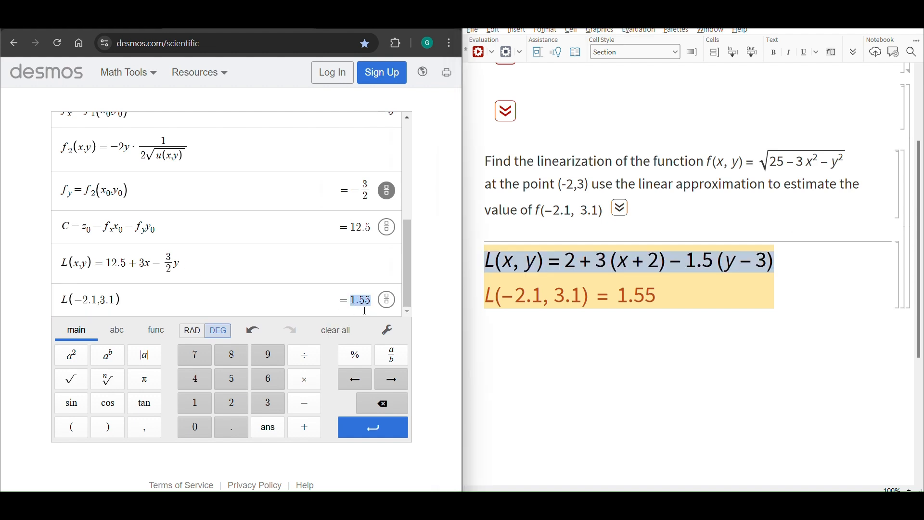
pyautogui.moveTo(625, 297); pyautogui.dragTo(655, 297)
pyautogui.moveTo(496, 268); pyautogui.dragTo(687, 266)
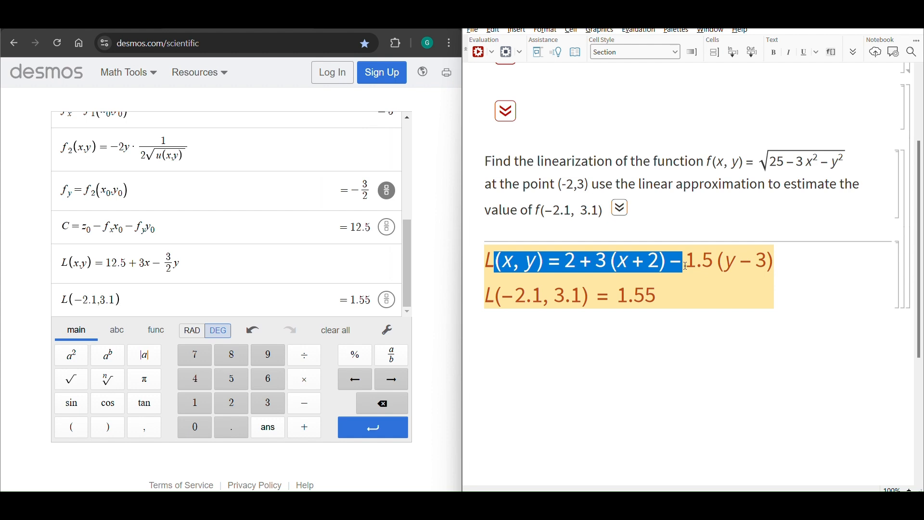